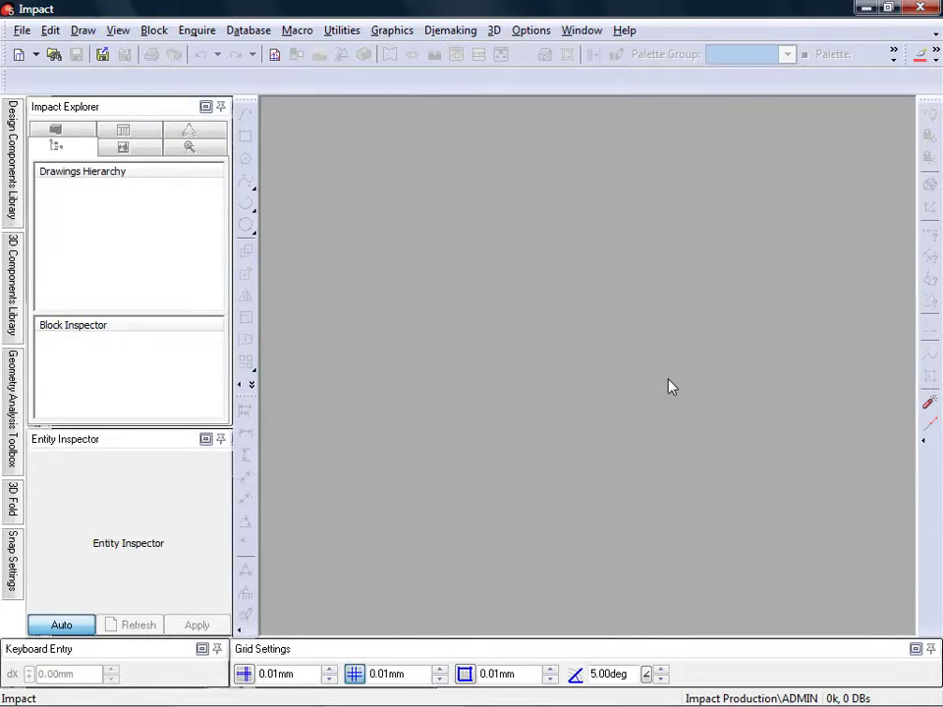
Create a new design from the Counterpack (Integral Header) standard in the Display library's Counter Top Units folder
key(ctrl+shift+n)
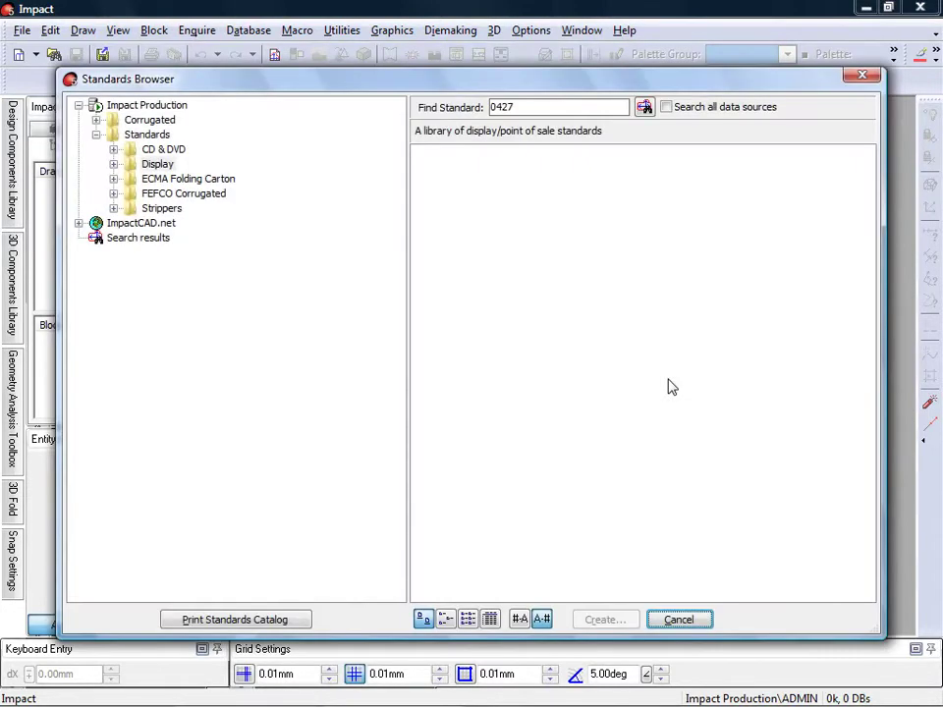
click(114, 165)
click(149, 180)
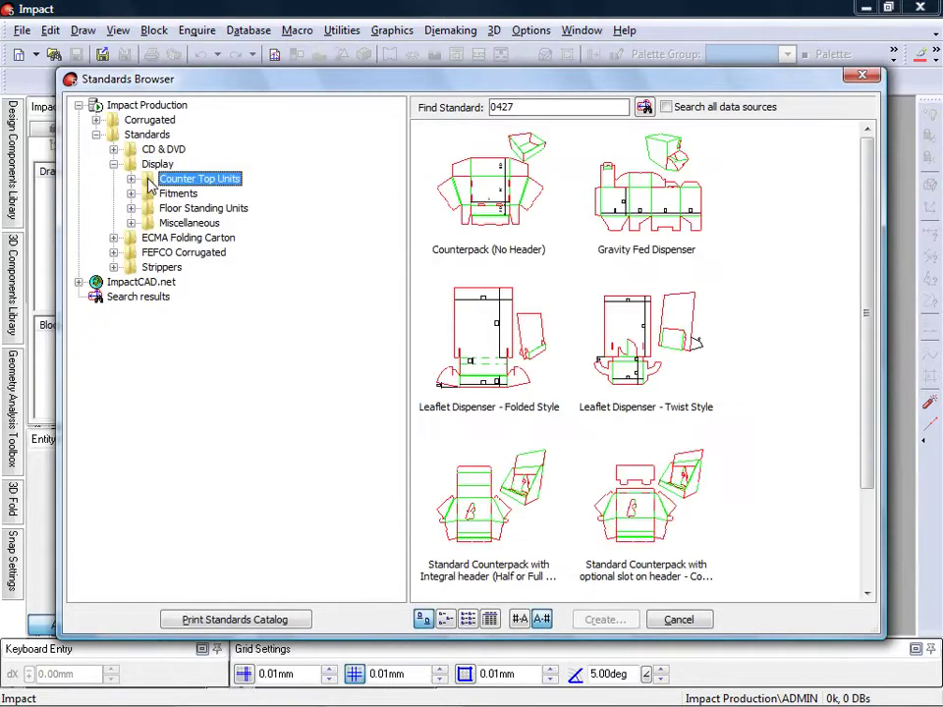
click(482, 496)
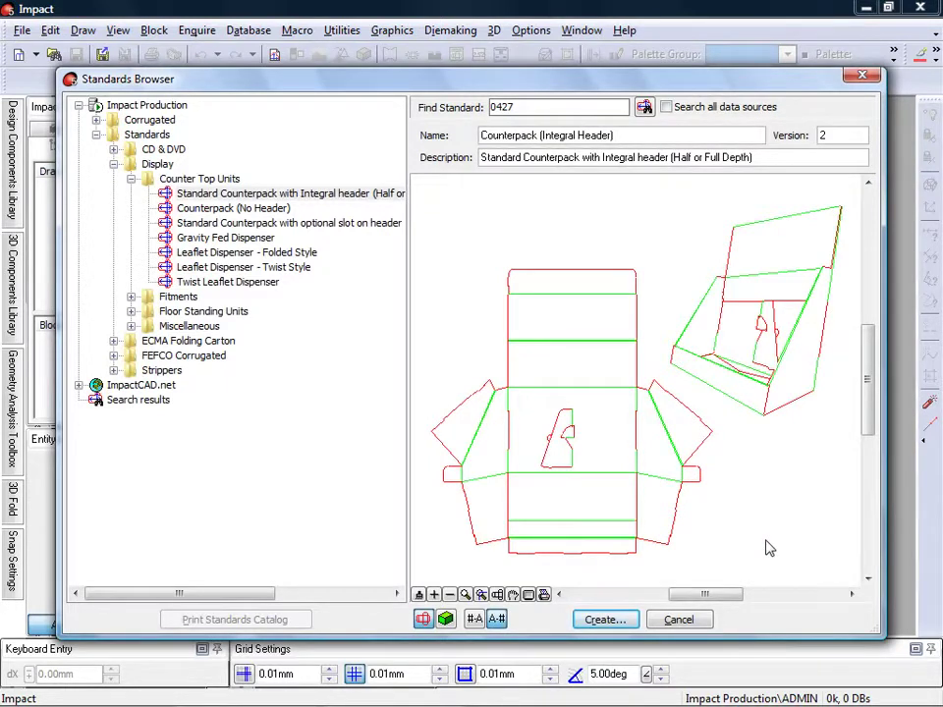
click(625, 620)
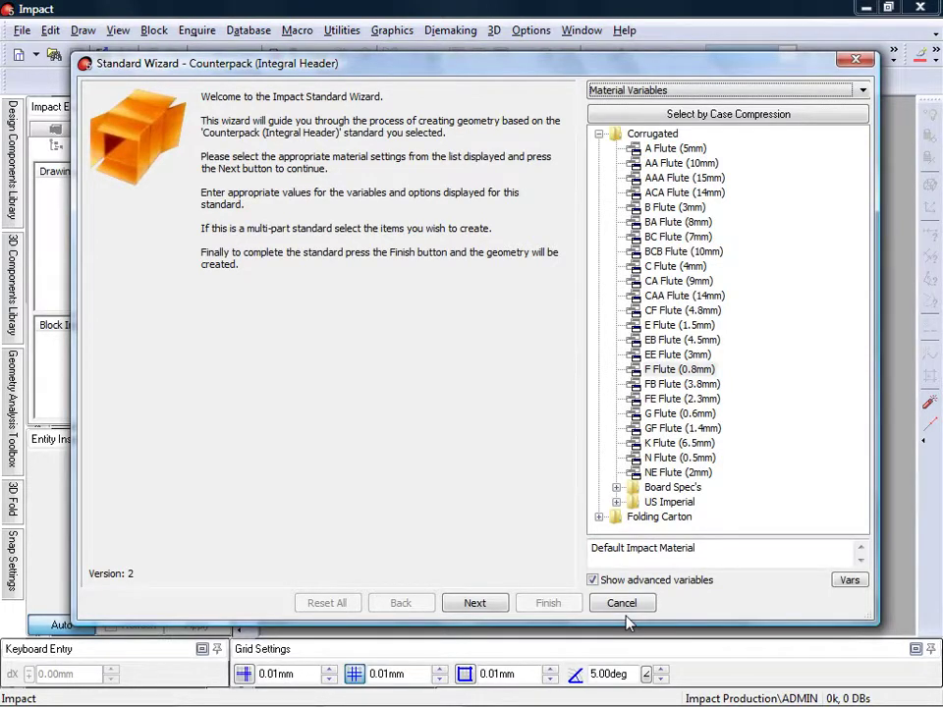
Choose B Flute (3mm) as the material and Full Depth Display Header as the pack style
click(670, 209)
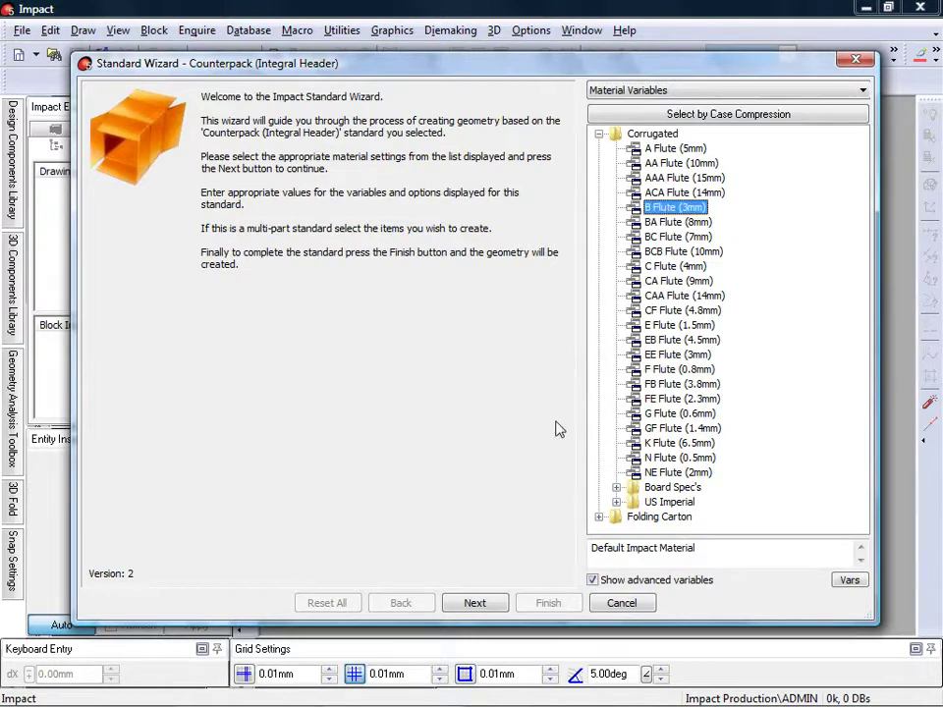
click(491, 604)
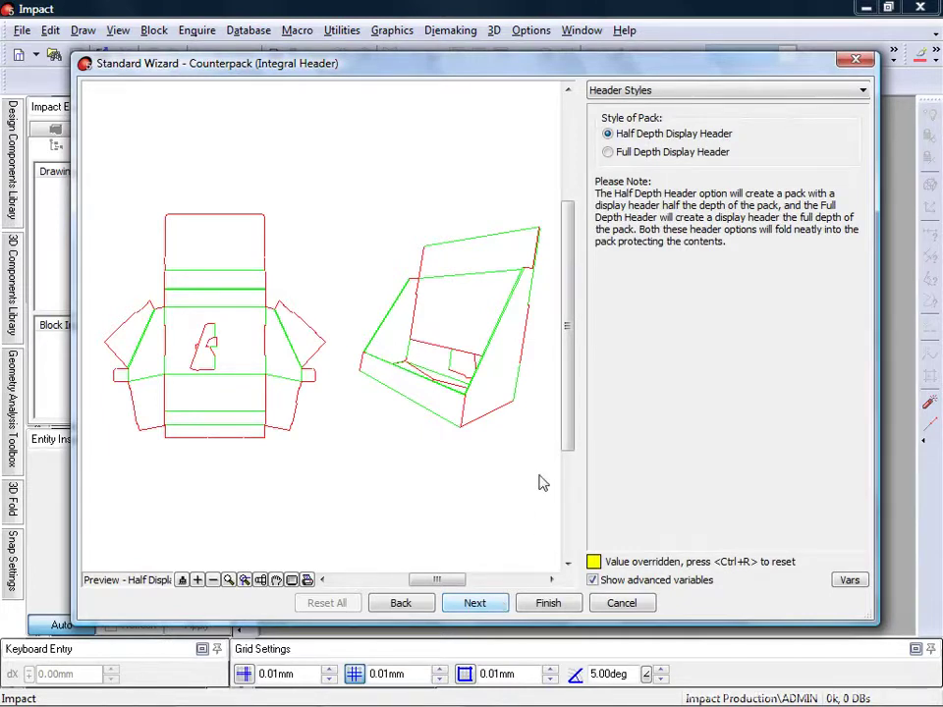
click(637, 153)
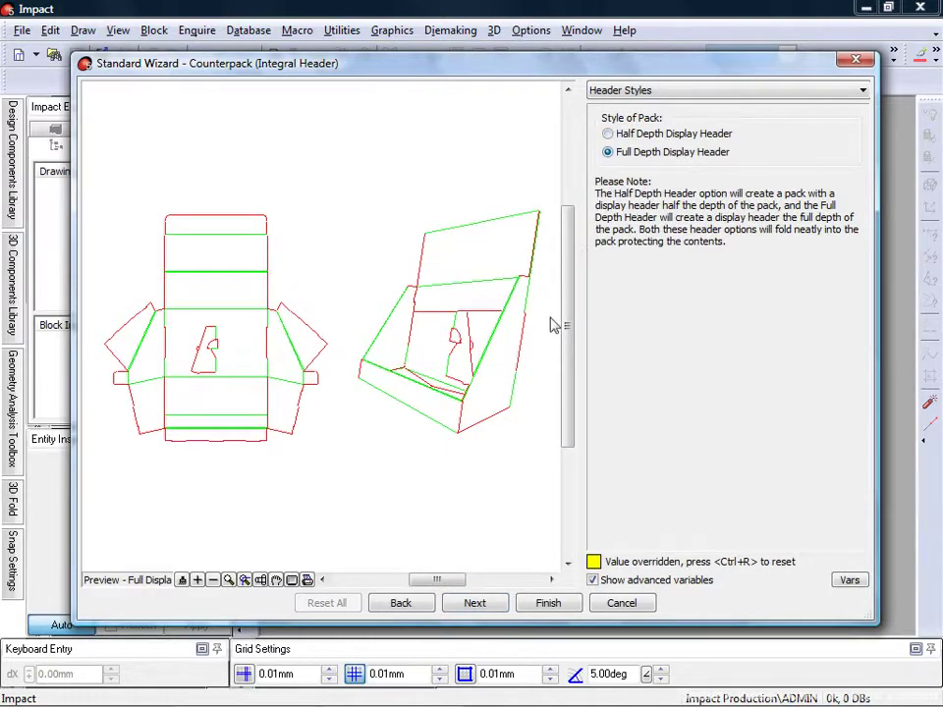
click(489, 604)
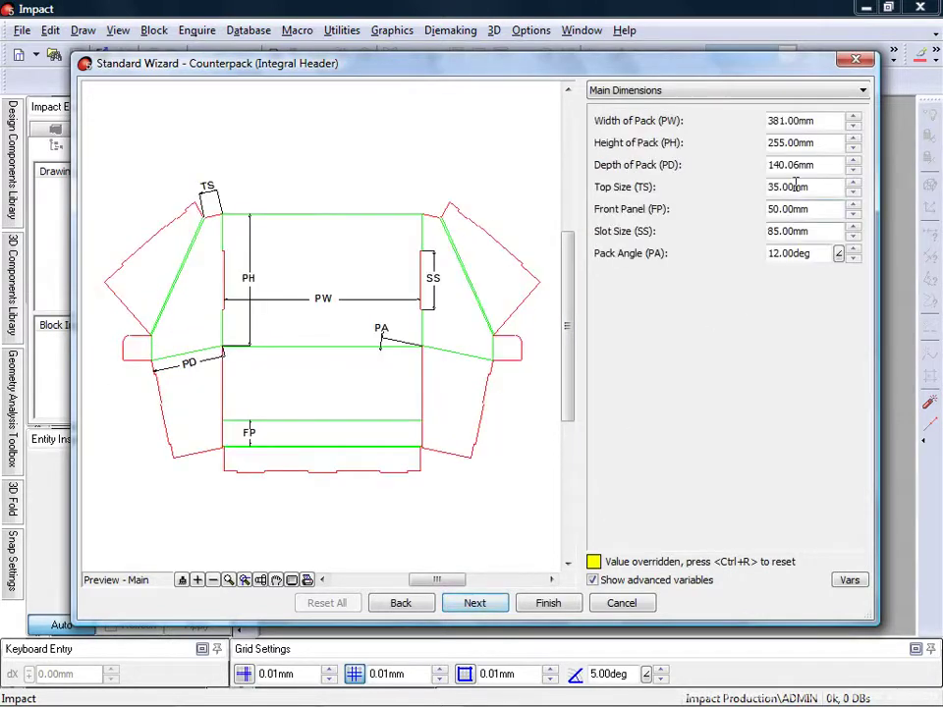
Set the pack width to 400 mm, height to 275 mm and depth to 175 mm, and generate the design with default strut dimensions
double_click(813, 121)
text(400)
key(Tab)
text(275)
key(Tab)
text(175)
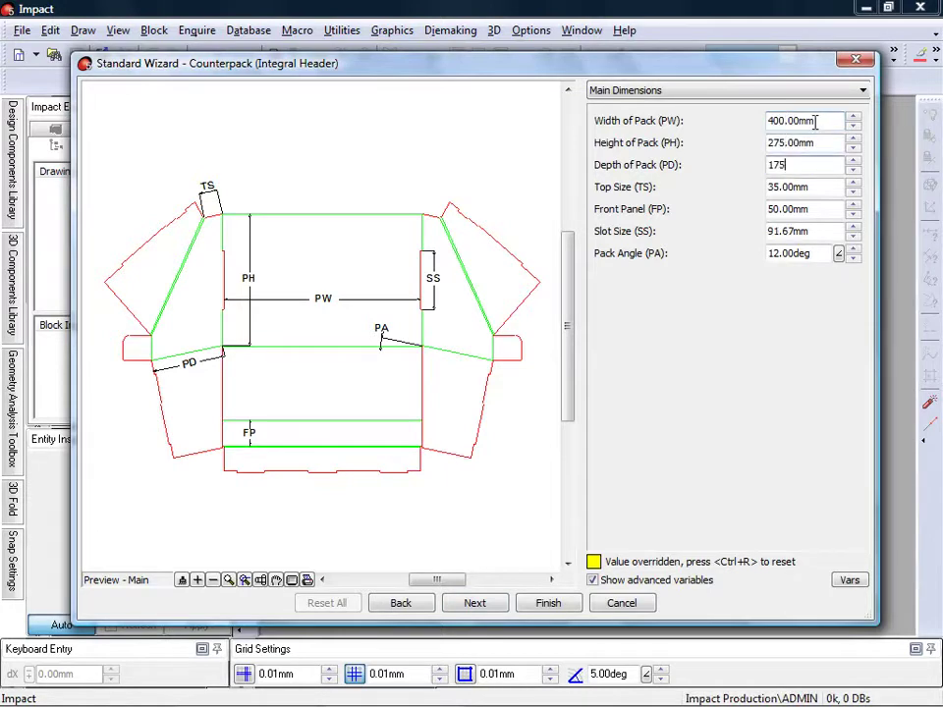
key(Tab)
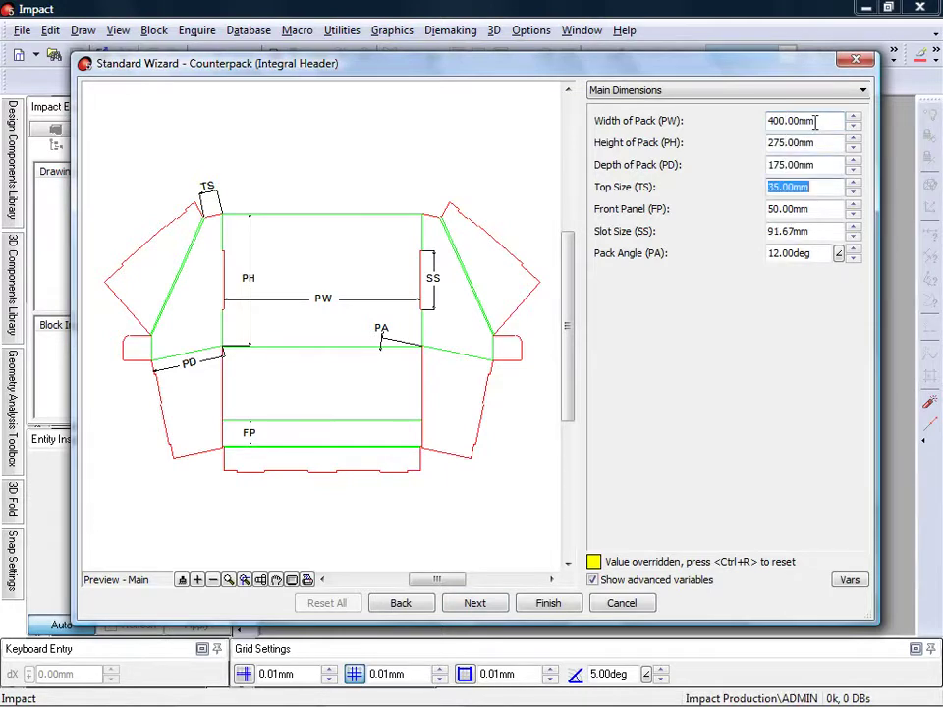
click(476, 603)
click(475, 604)
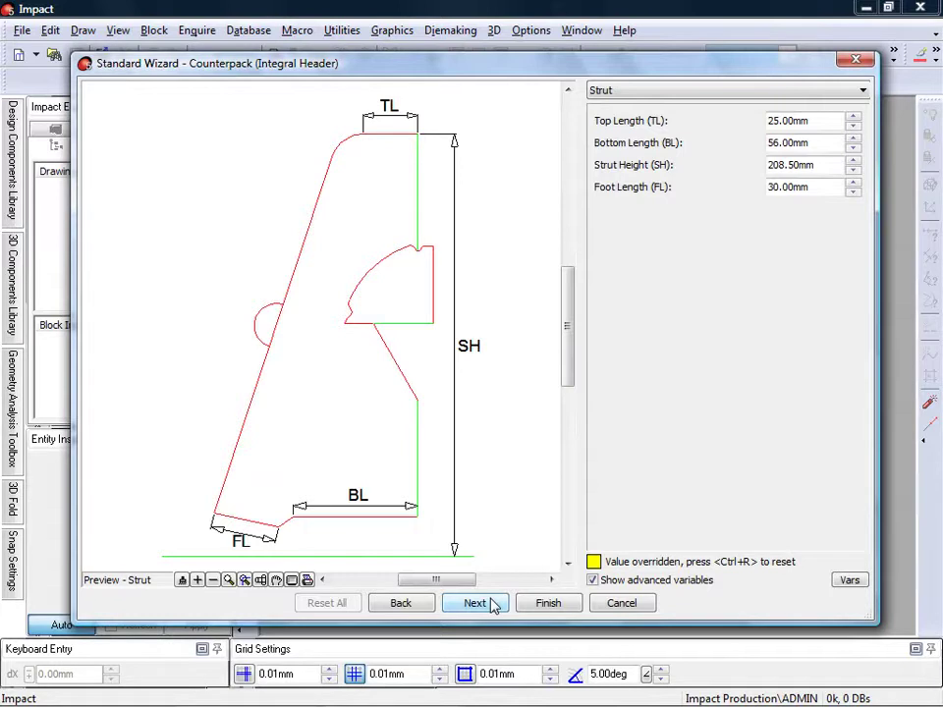
click(528, 605)
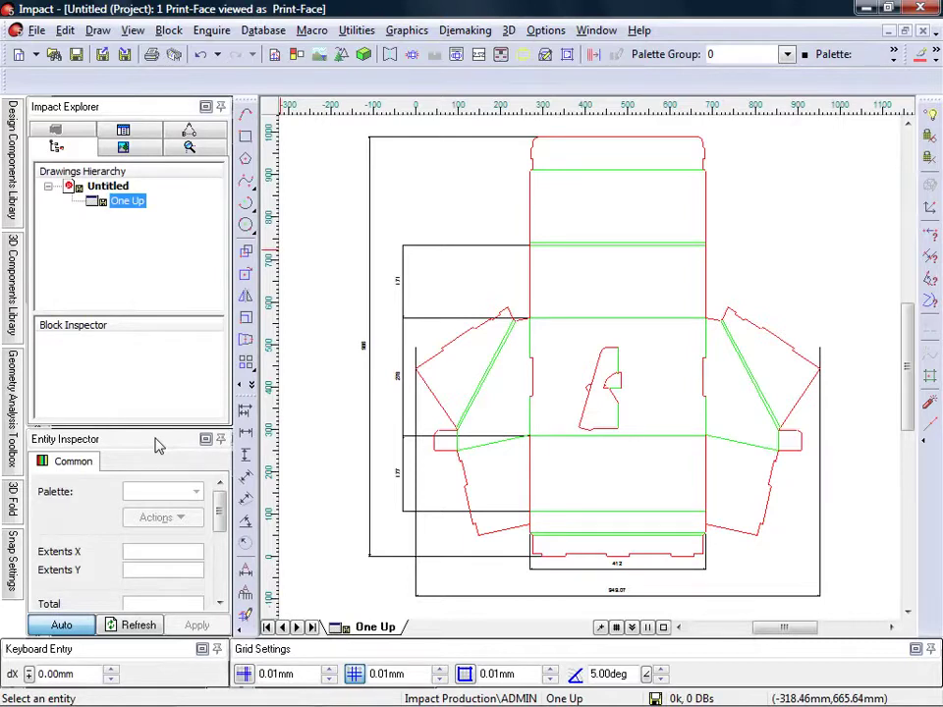
Hide the Dimension palette so only the crease and cut lines are displayed
click(189, 143)
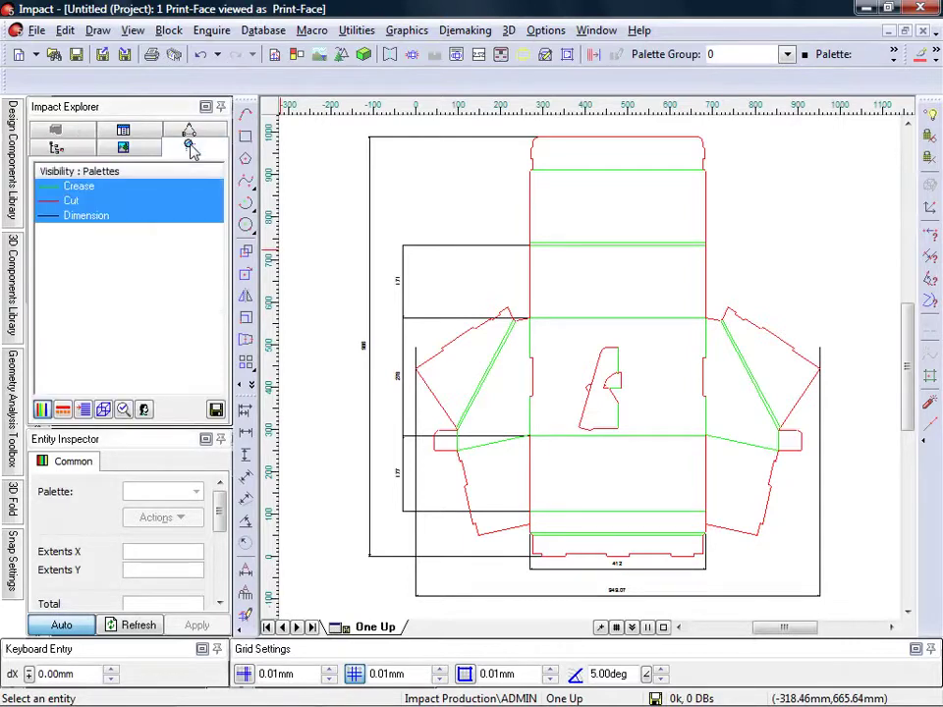
ctrl+click(155, 218)
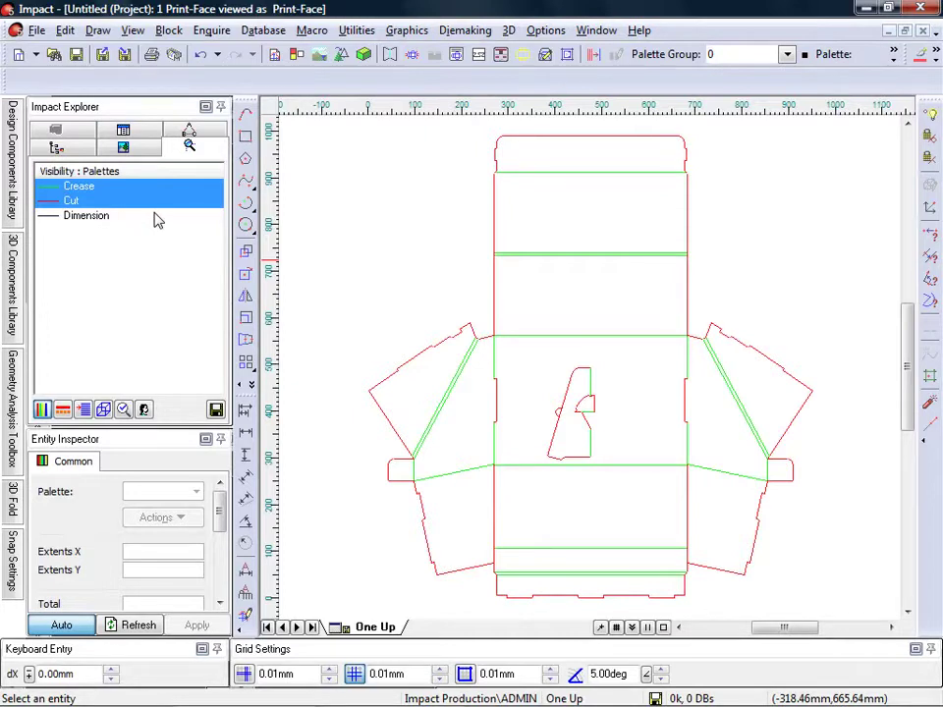
Insert "Ratatouille Recipe Books (Low Res).png" as a linked image fitted to the design's outer cut outline
click(594, 54)
click(590, 130)
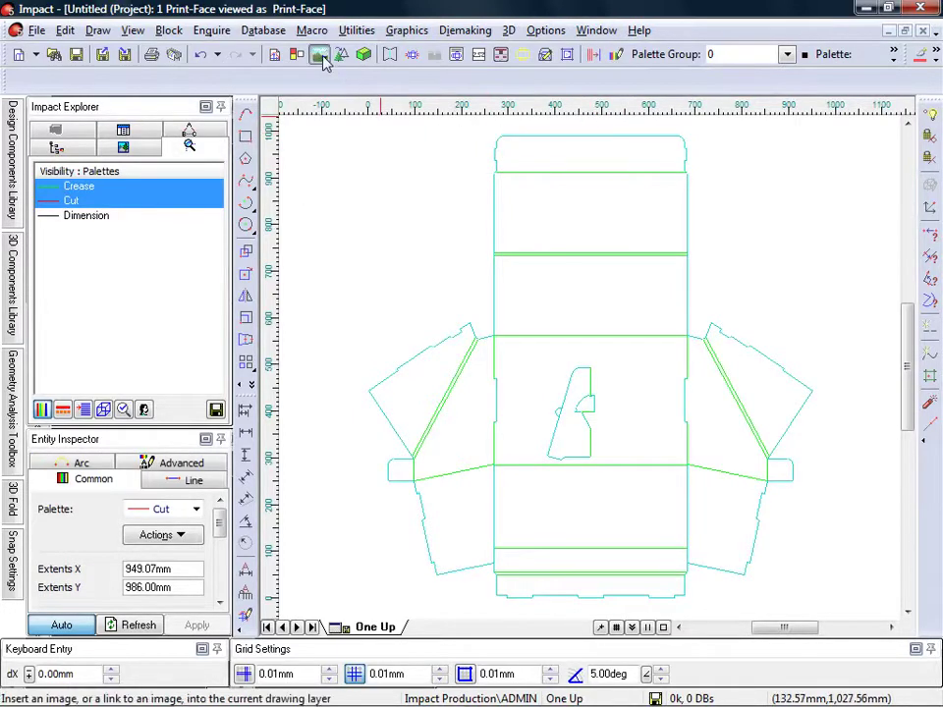
click(322, 56)
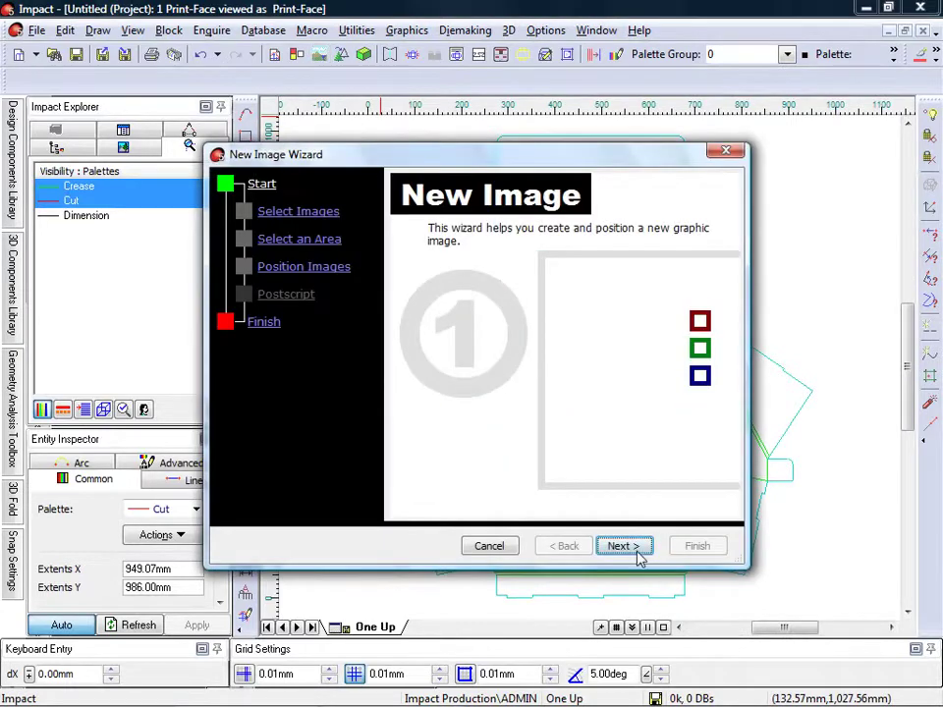
click(623, 546)
click(489, 495)
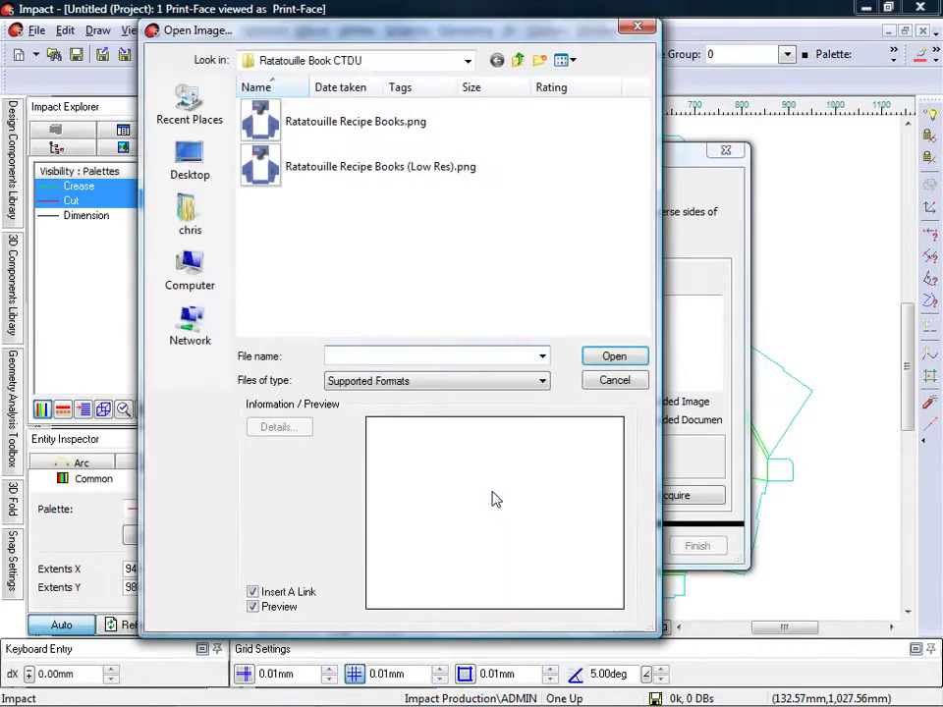
click(279, 167)
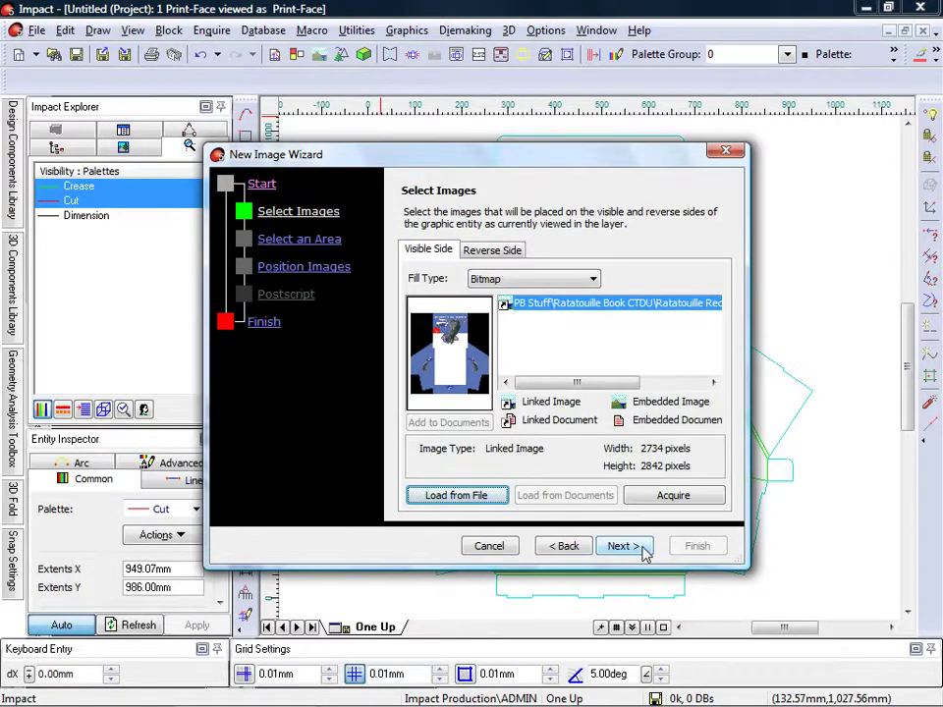
click(644, 555)
click(644, 555)
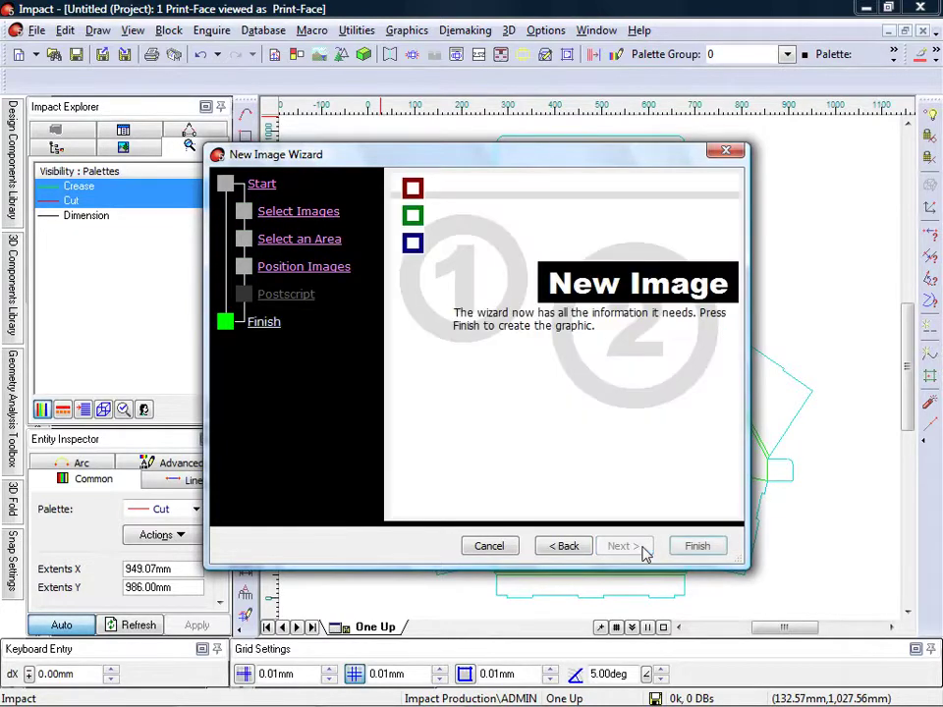
click(695, 548)
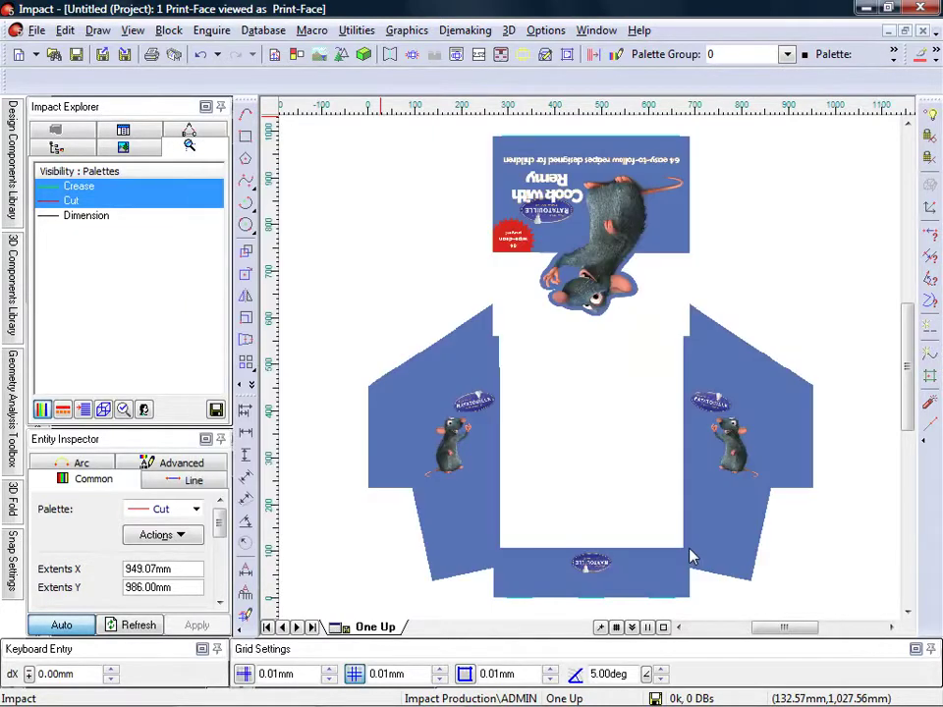
click(801, 572)
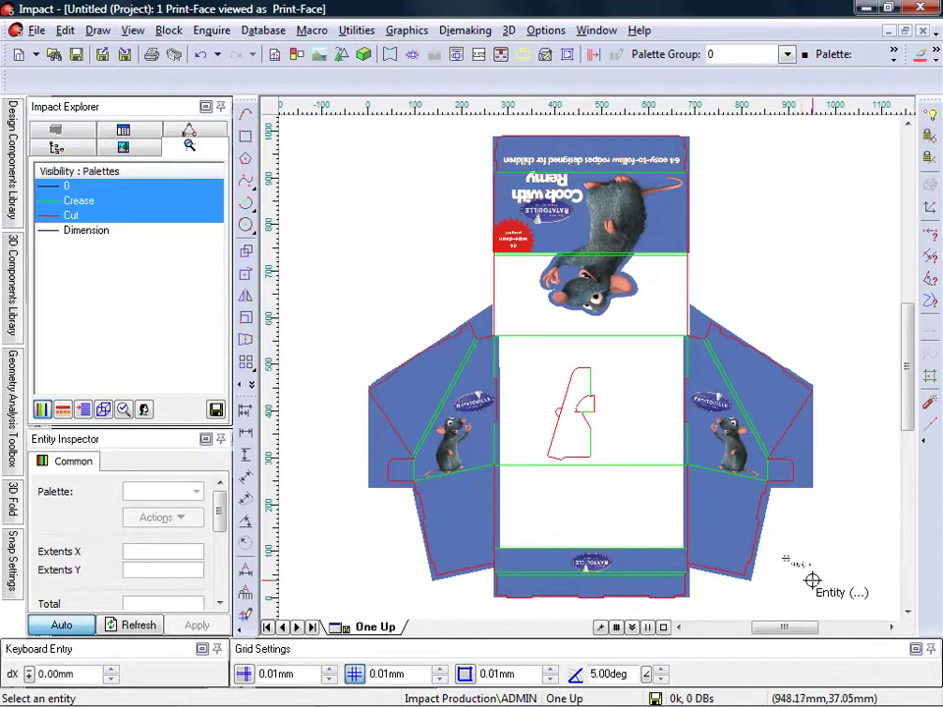
Fold the decorated blank into a new 3D layer, using the panel directly below the strut panel as the base
click(364, 55)
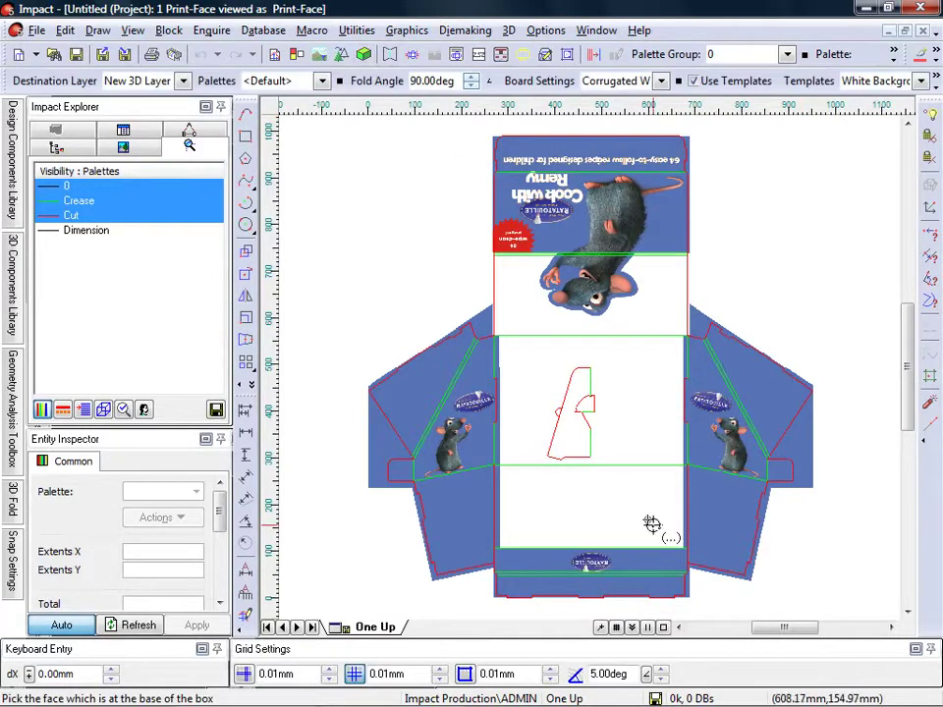
click(606, 486)
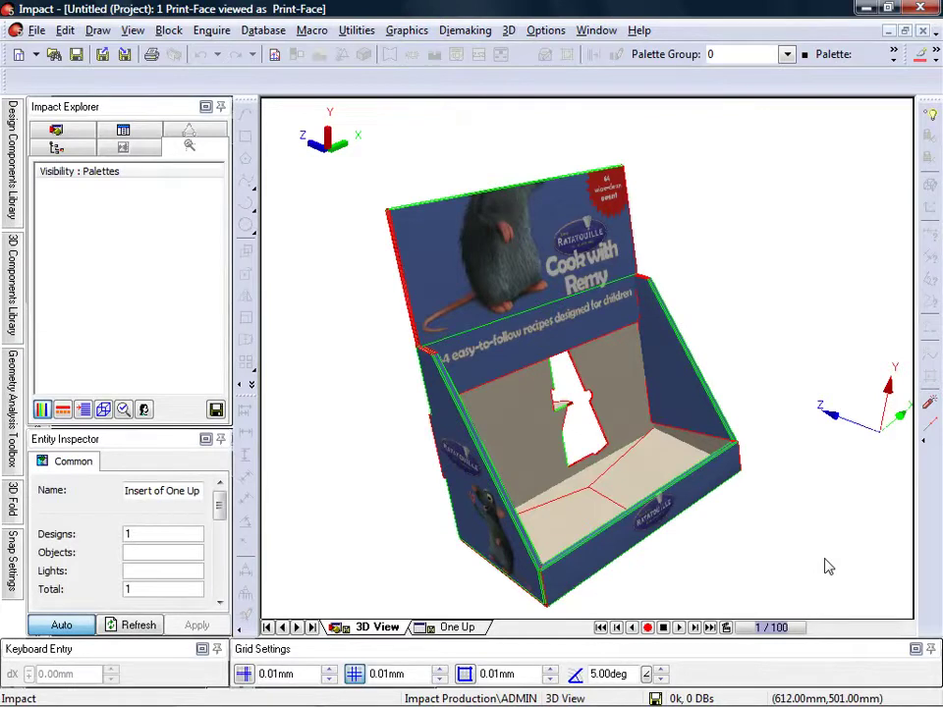
click(825, 554)
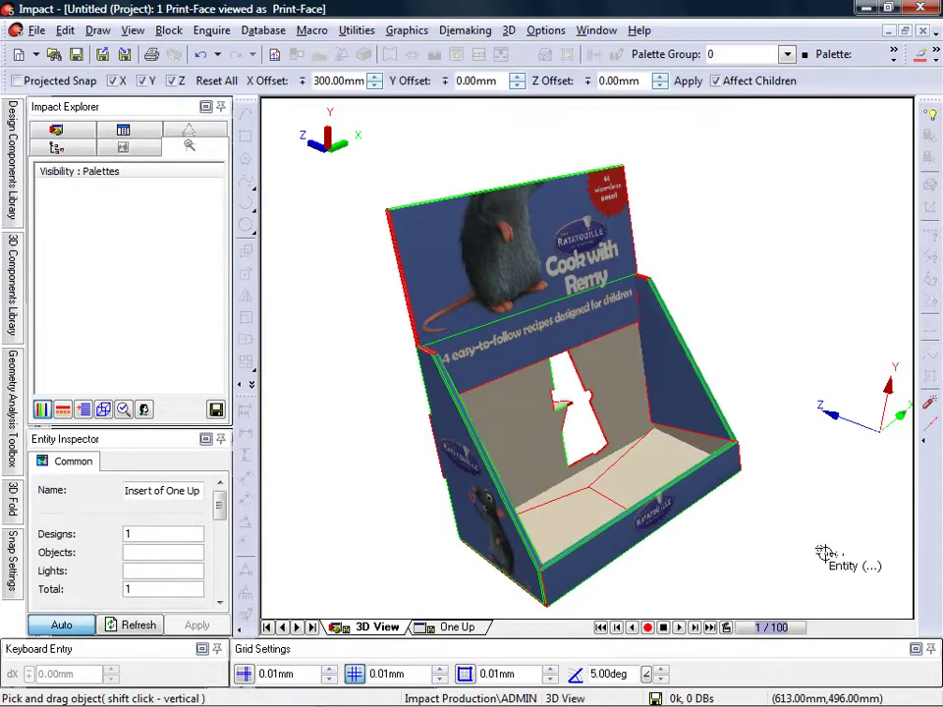
click(825, 554)
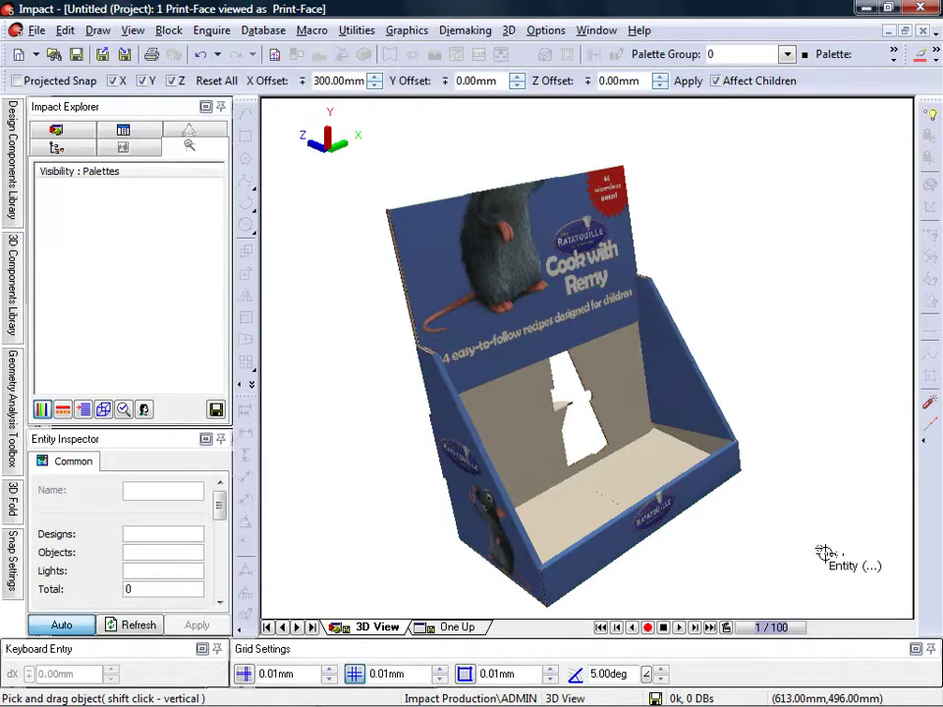
middle_drag(826, 554, 411, 530)
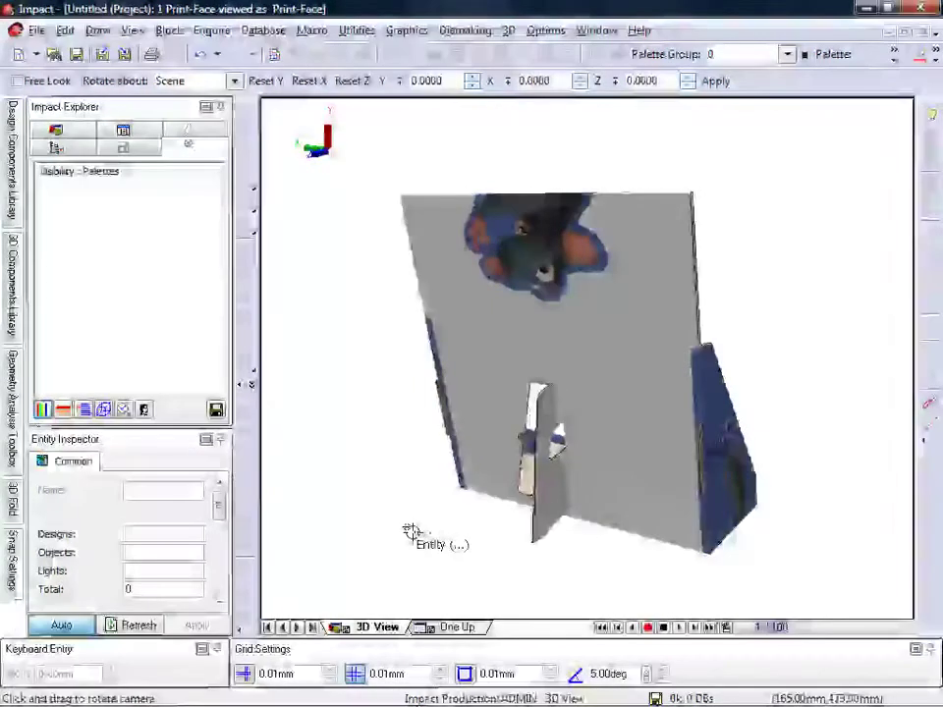
Start a raster-to-vector conversion in the One Up layer, using the current drawing's linked image and the Photo Conversion settings
click(476, 629)
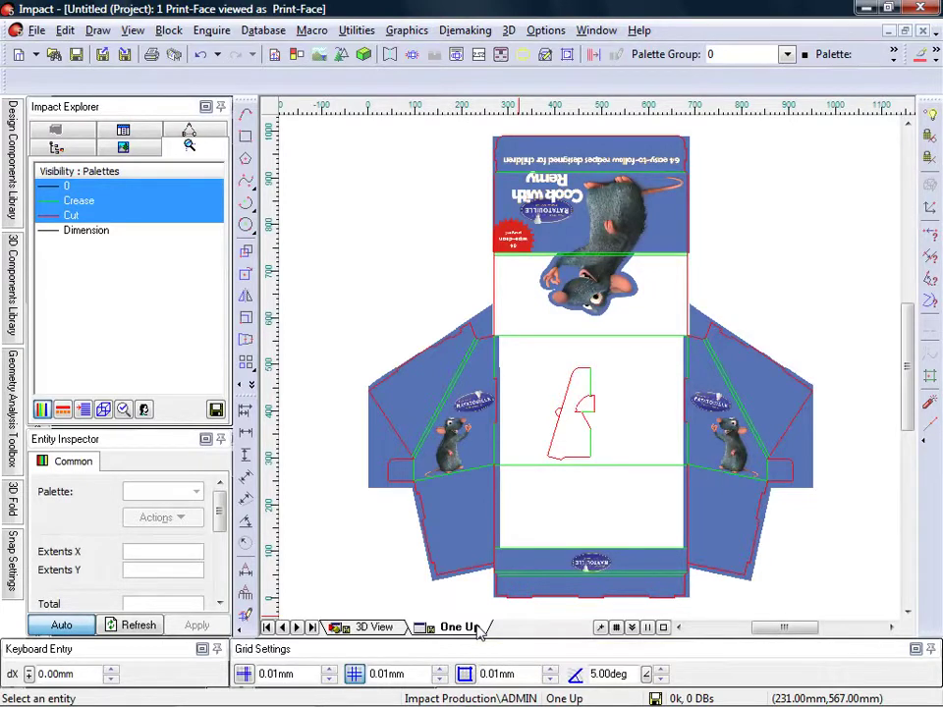
key(z)
click(537, 233)
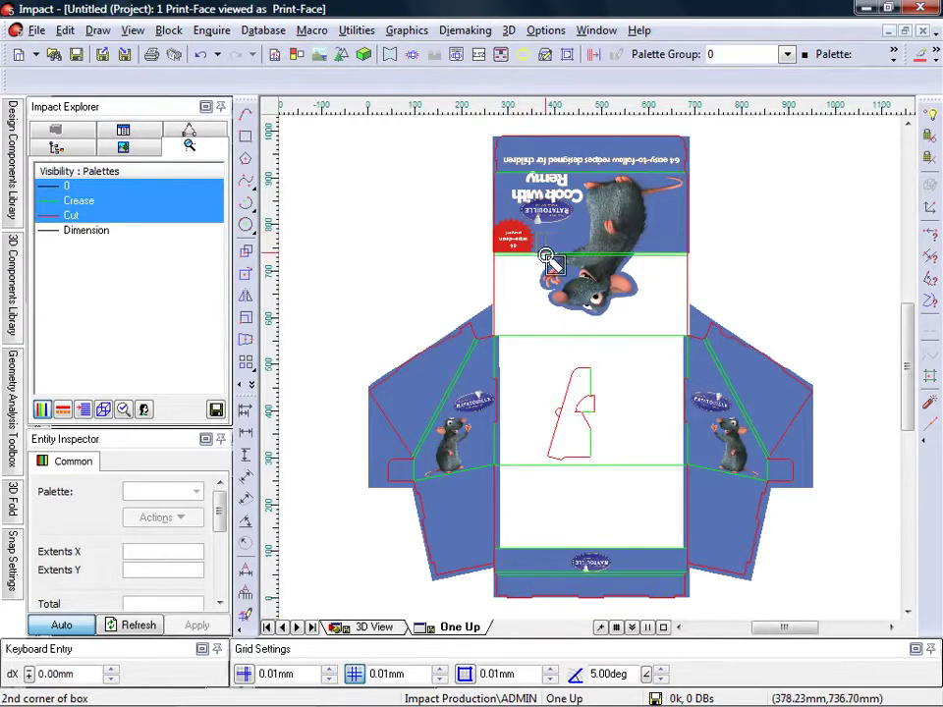
click(644, 327)
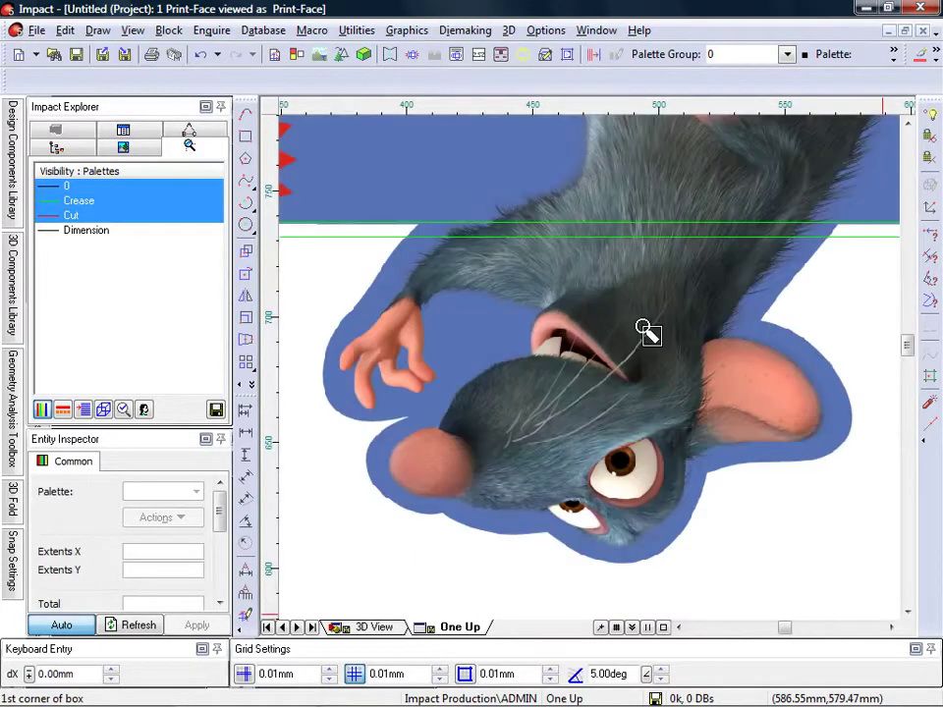
click(343, 56)
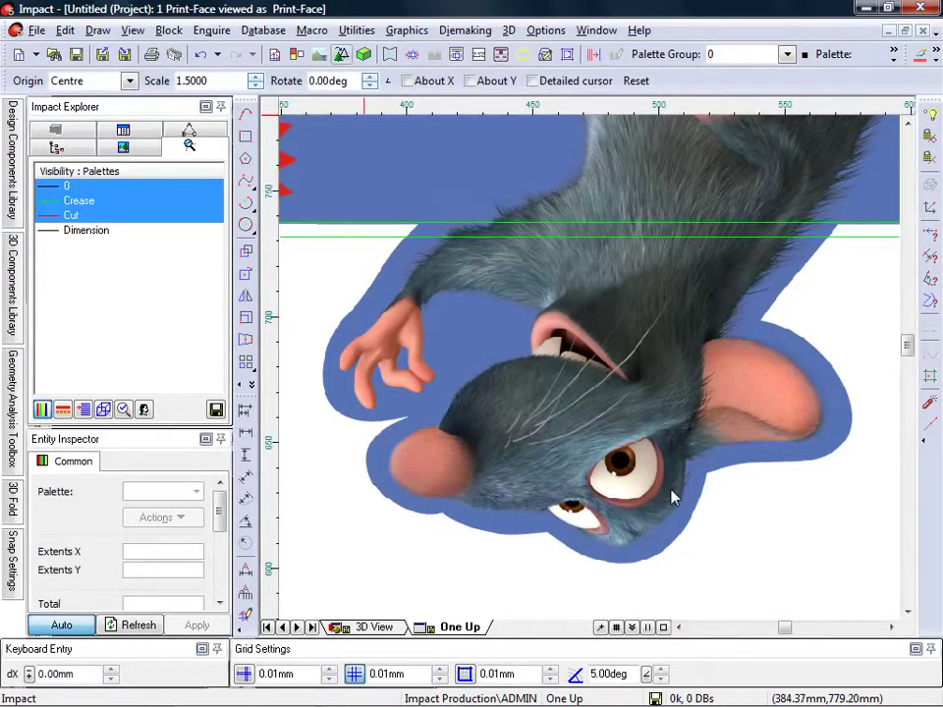
click(693, 524)
click(705, 553)
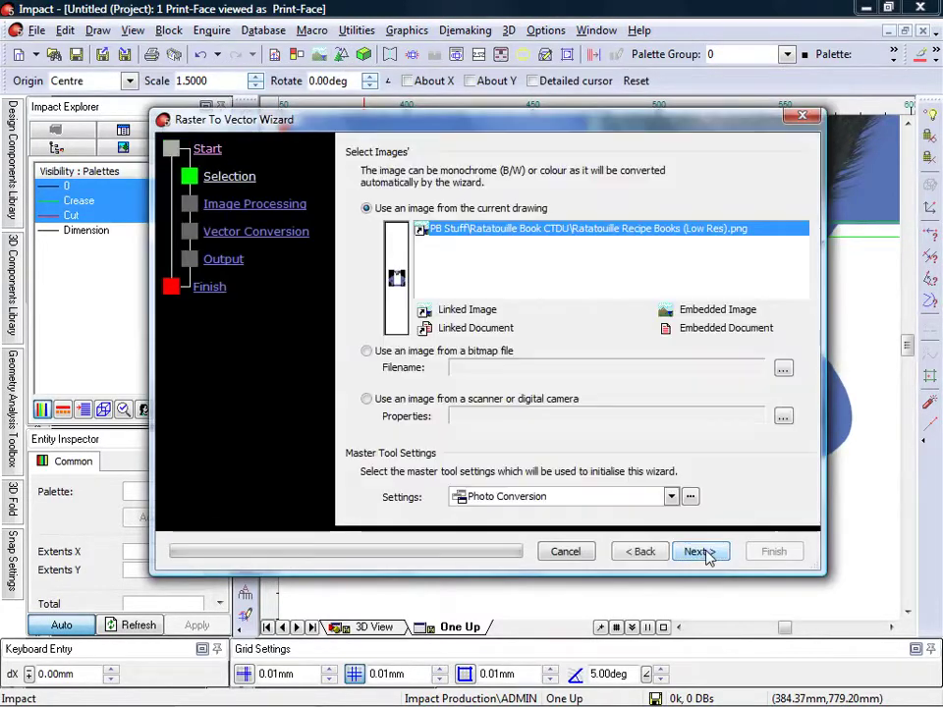
click(700, 552)
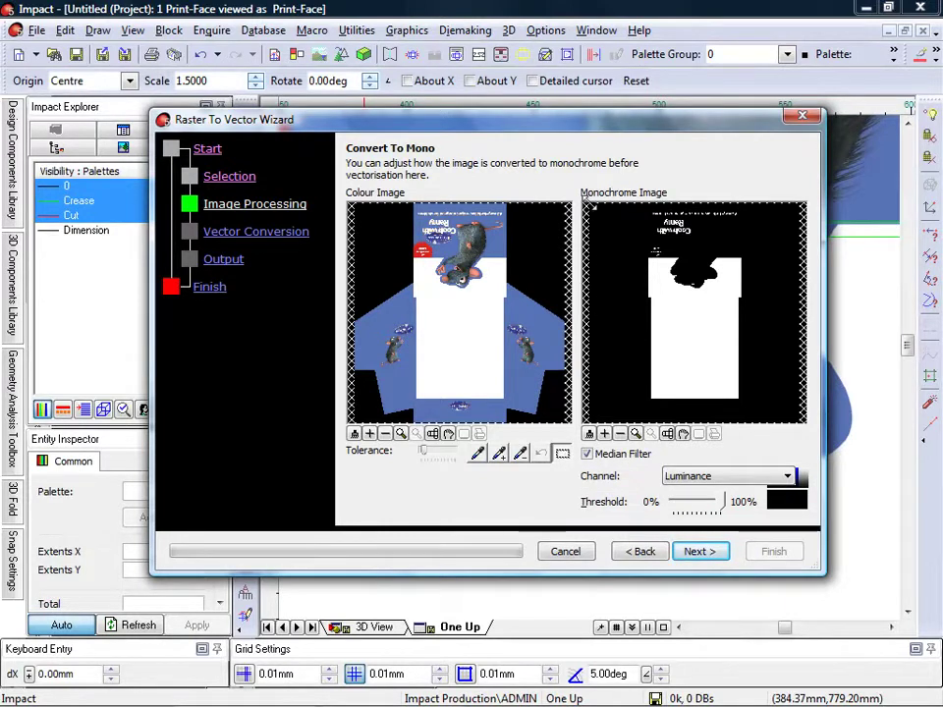
Crop the conversion area to the rat's head below the header crease and proceed to vector conversion
drag(589, 207, 669, 253)
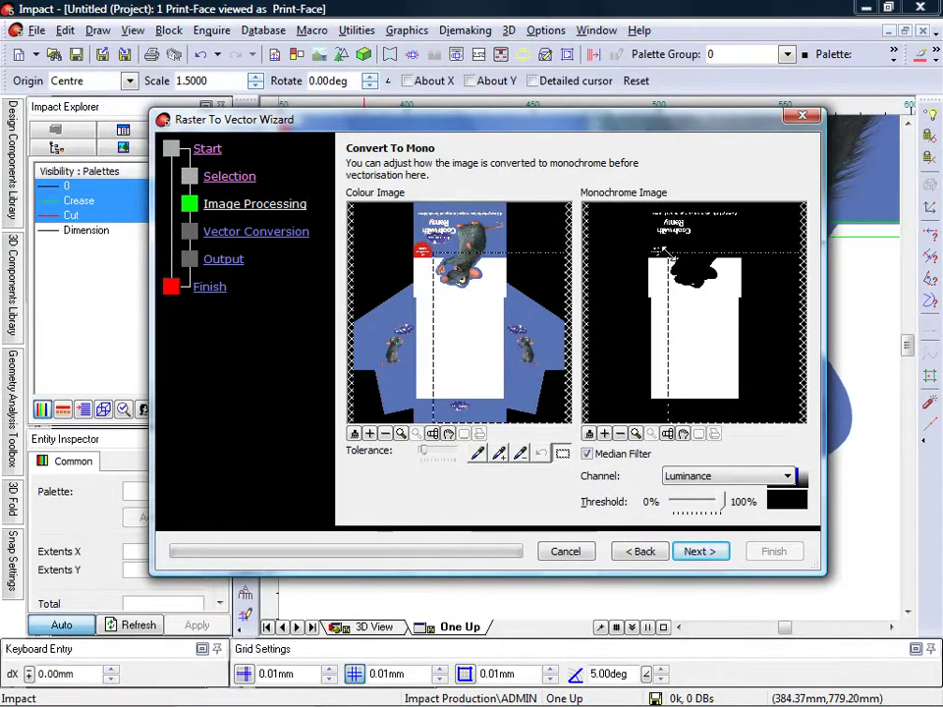
drag(794, 414, 726, 300)
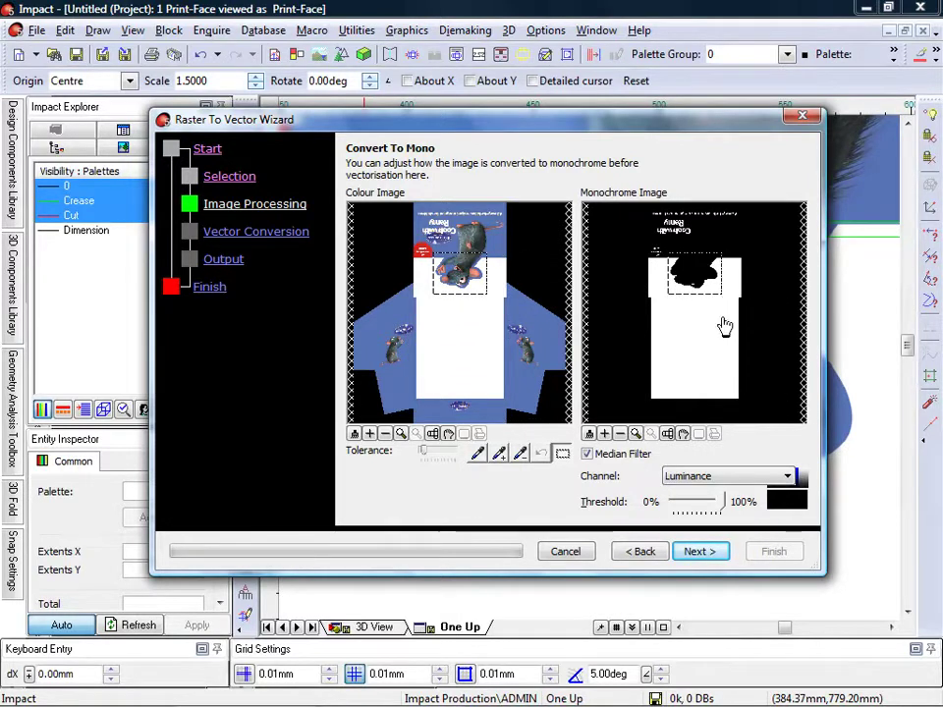
click(699, 553)
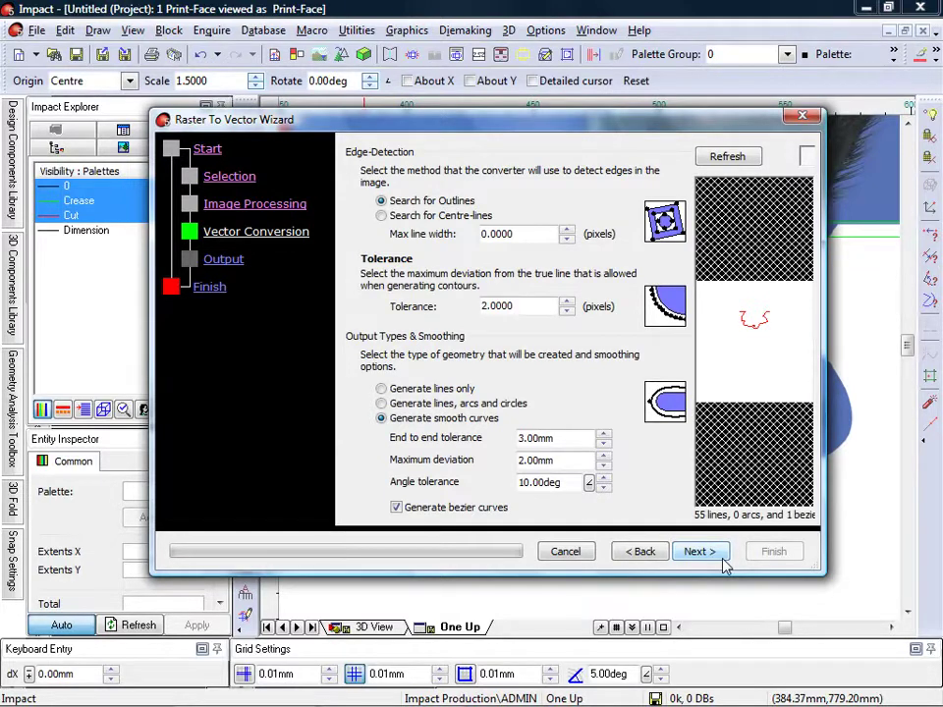
Complete the raster-to-vector conversion with outline detection and smooth bezier curves, and hide the graphics in the drawing
click(723, 558)
click(723, 558)
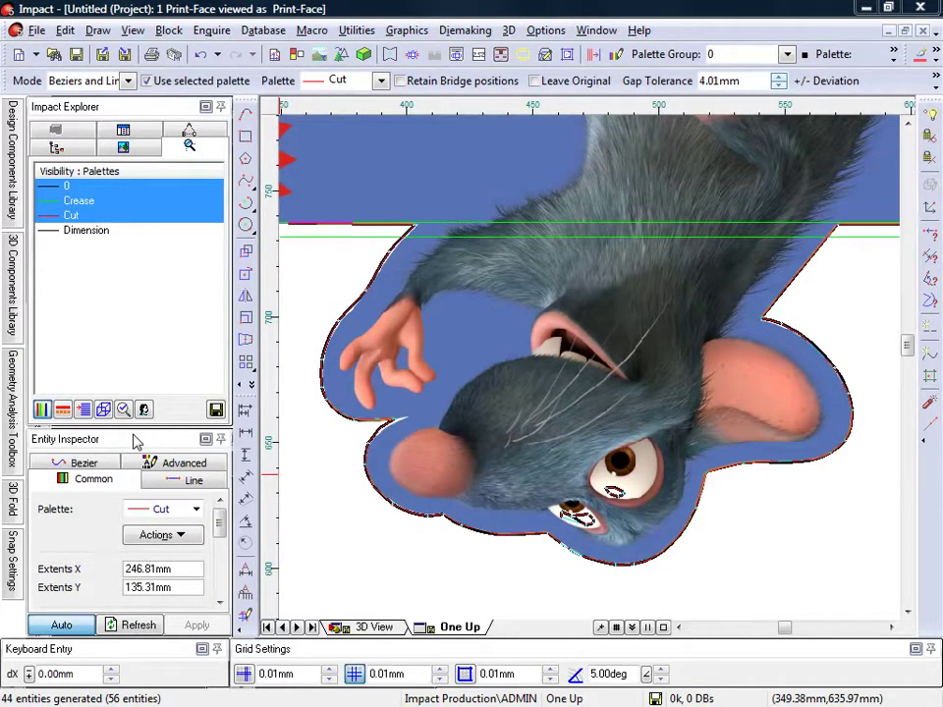
click(125, 410)
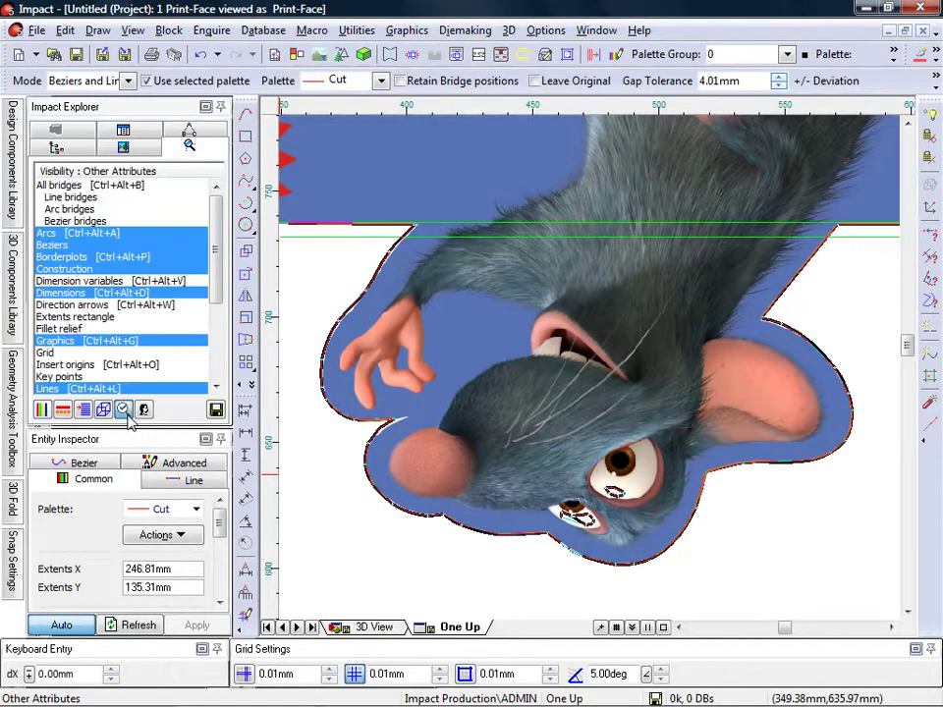
click(126, 344)
key(Escape)
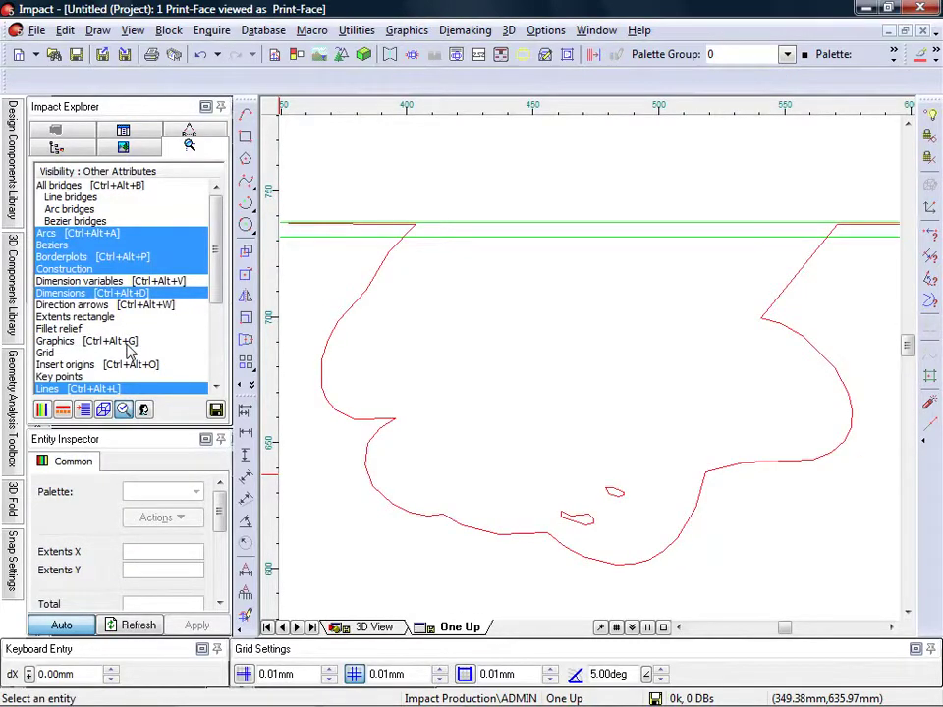
Delete the small traced eye shapes and the two stray cut lines along the header crease on either side of the head
click(650, 457)
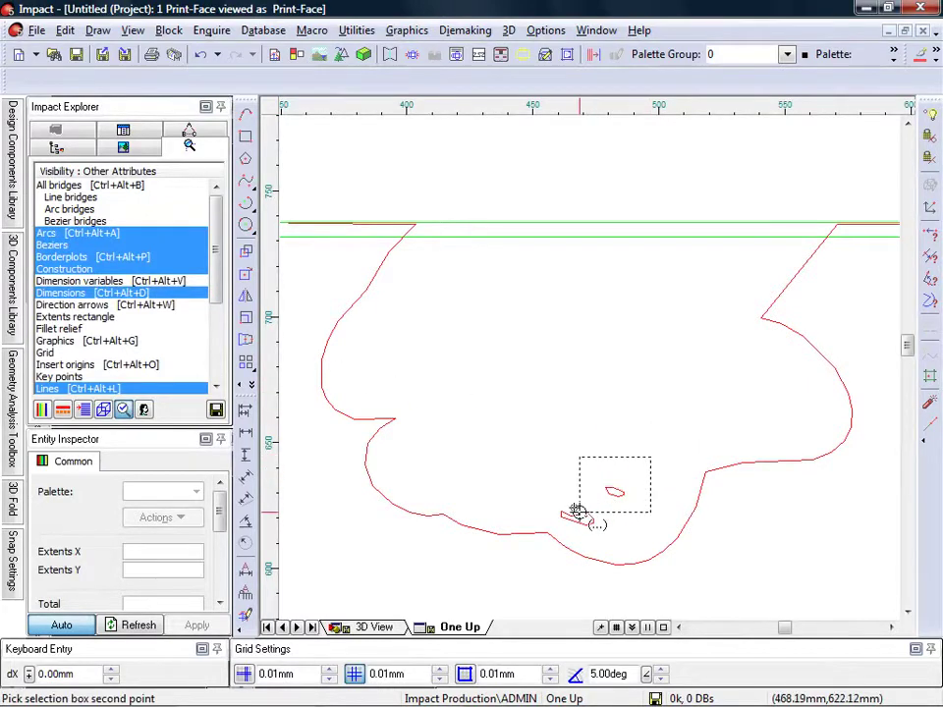
click(557, 539)
key(Delete)
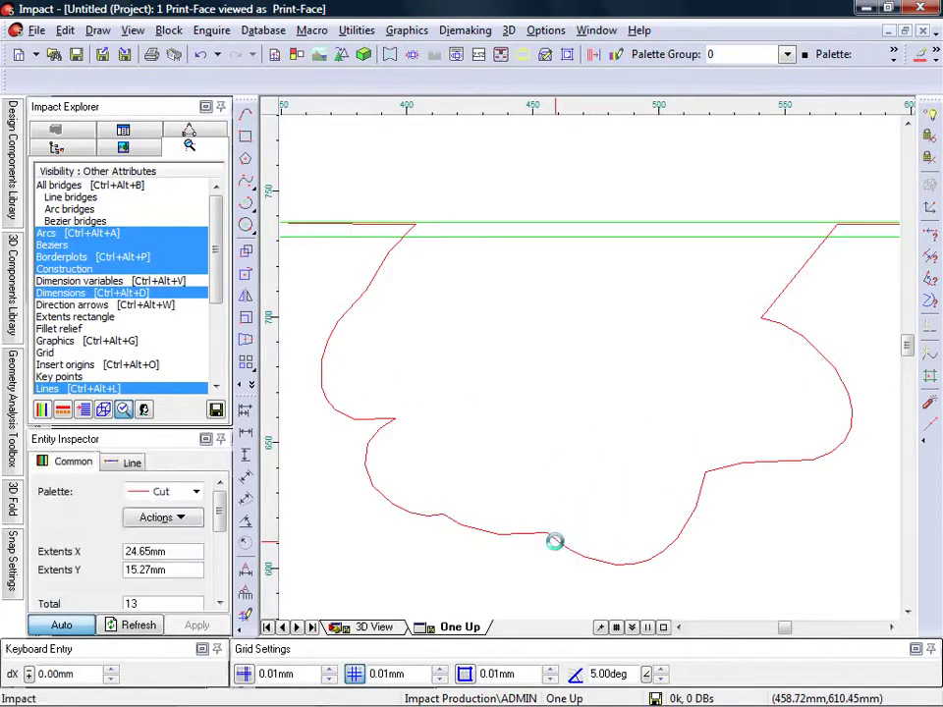
click(372, 224)
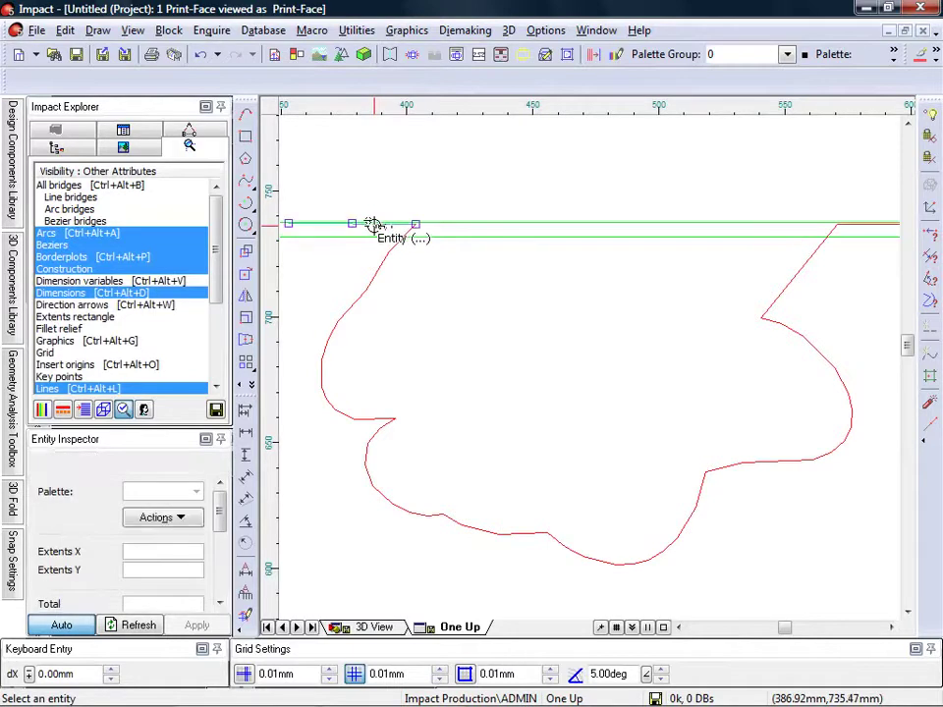
shift+click(864, 225)
key(Escape)
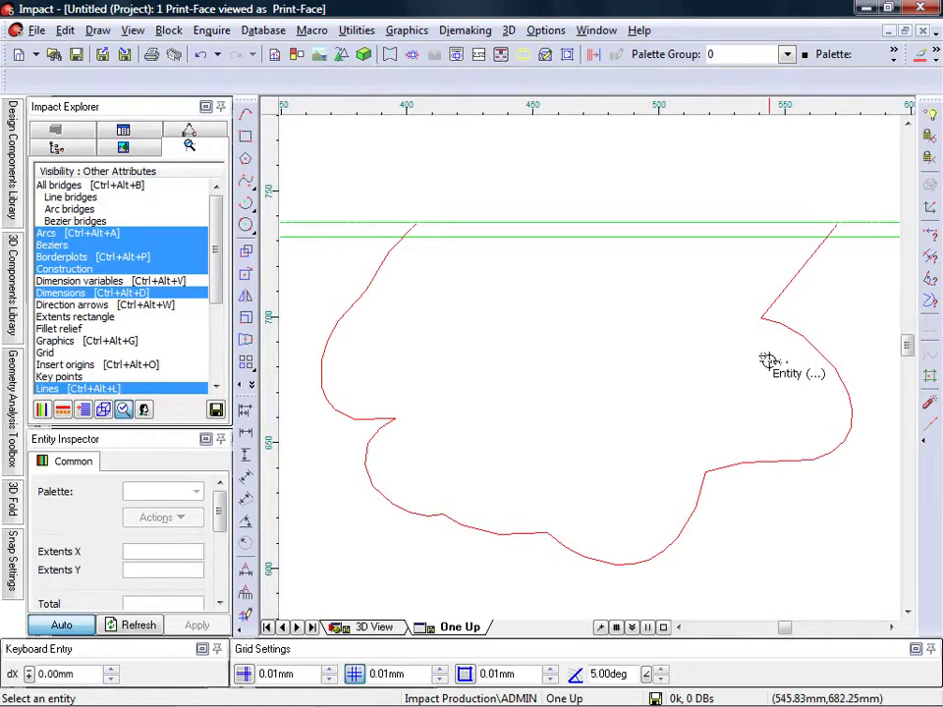
Smooth the traced ear outline into beziers and lines with Tidy/Smooth, using the Cut palette and a 4.01 mm gap tolerance
click(868, 305)
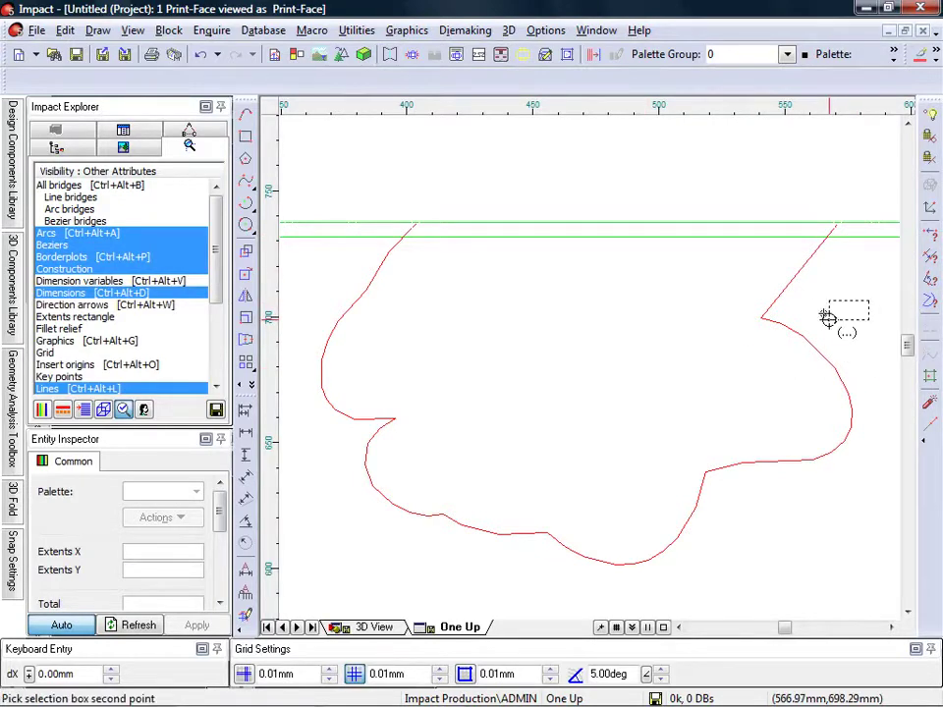
click(732, 488)
click(930, 356)
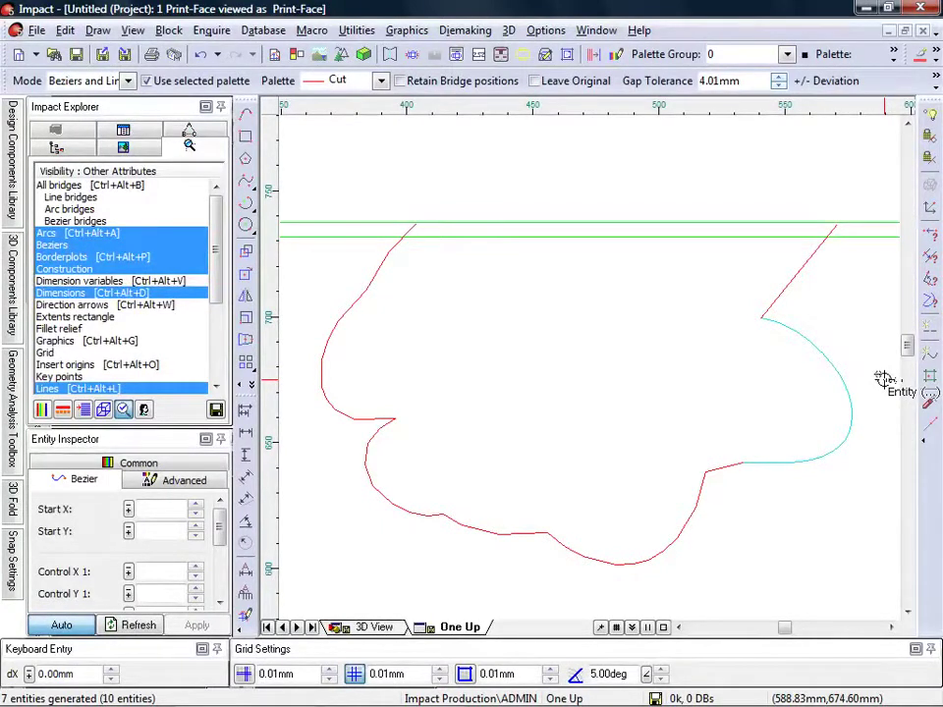
right_click(885, 381)
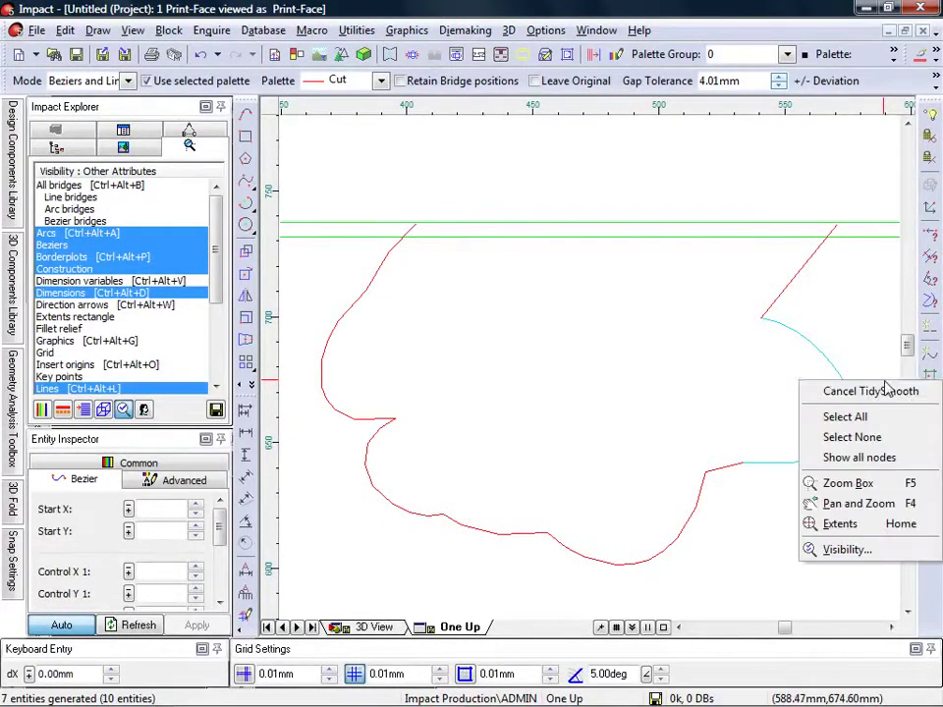
click(883, 389)
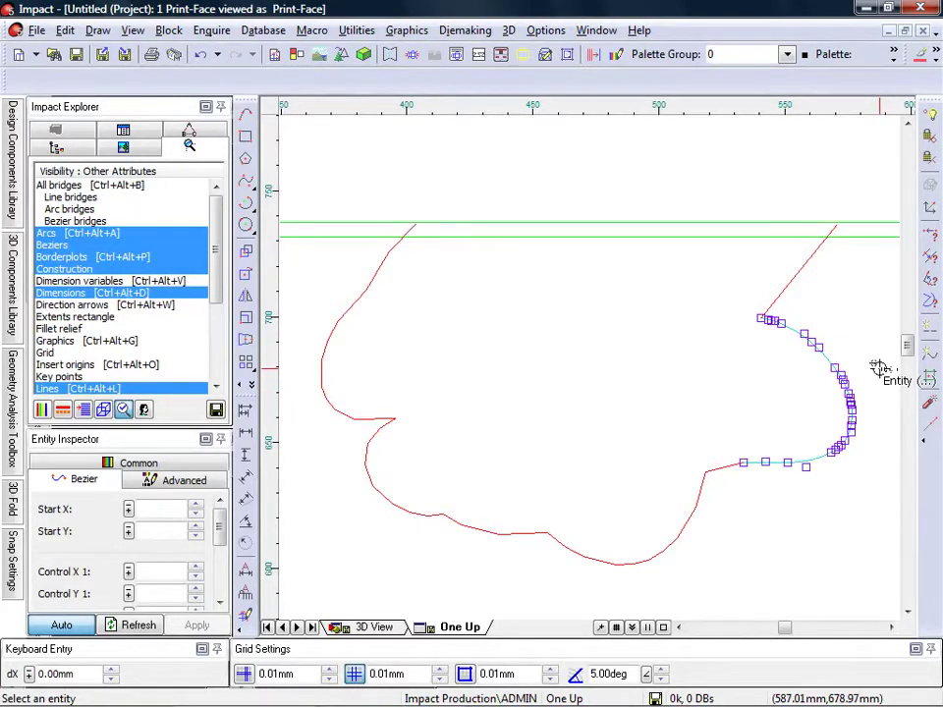
Offset the entire traced head outline outwards by 5 mm, replacing the original and keeping its palette
click(875, 171)
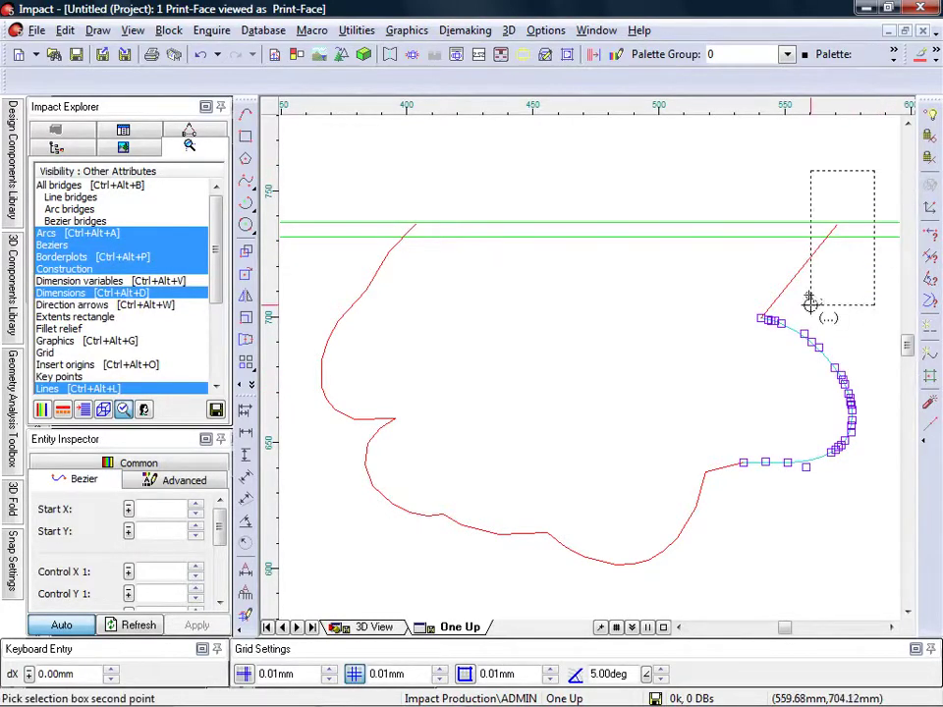
click(306, 574)
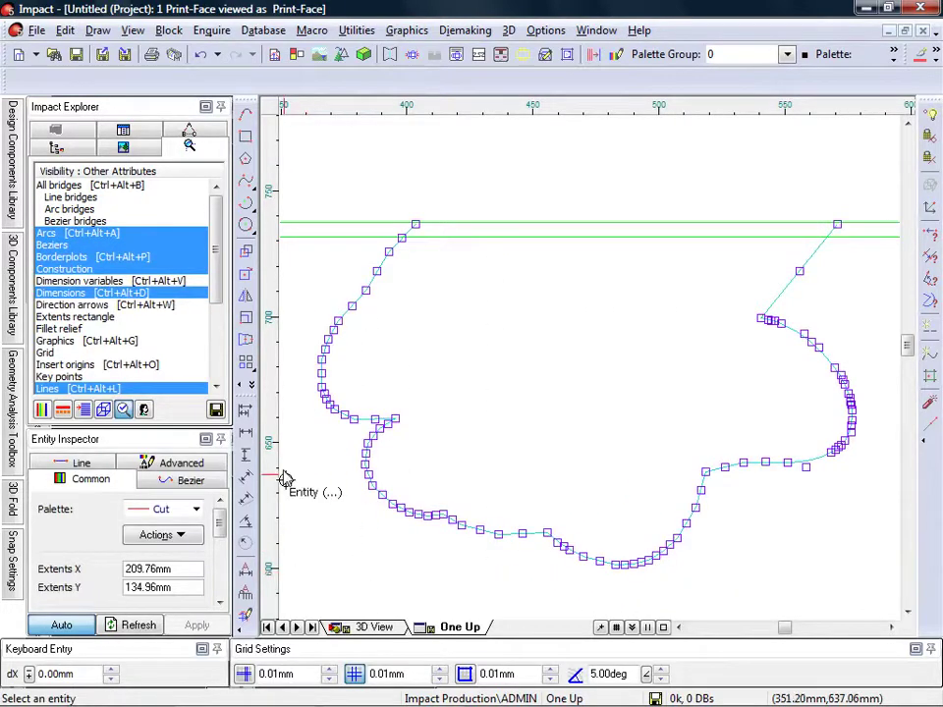
click(100, 31)
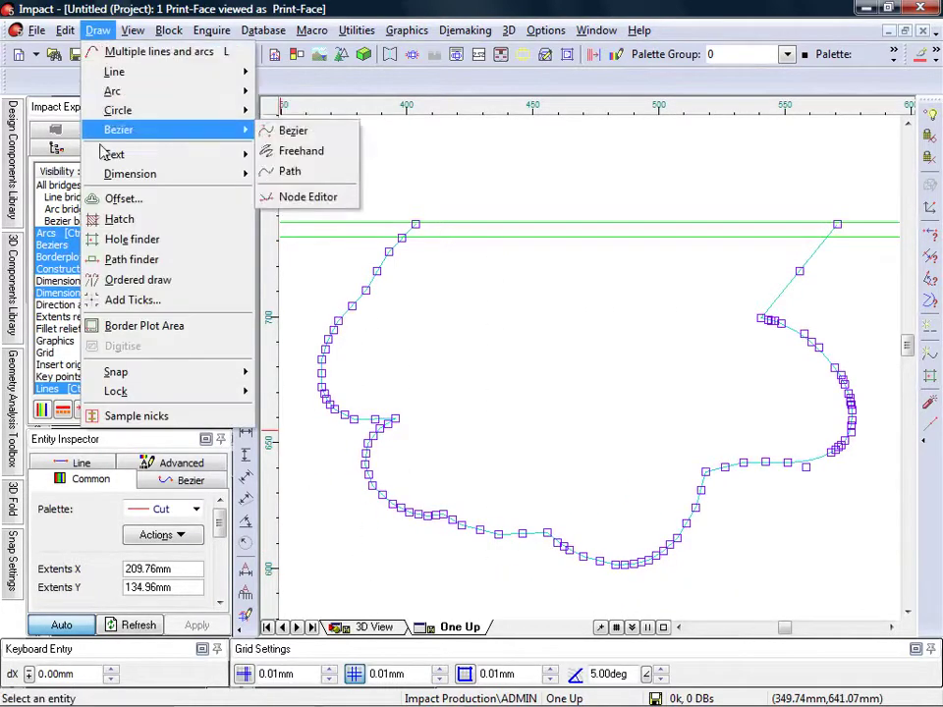
click(113, 199)
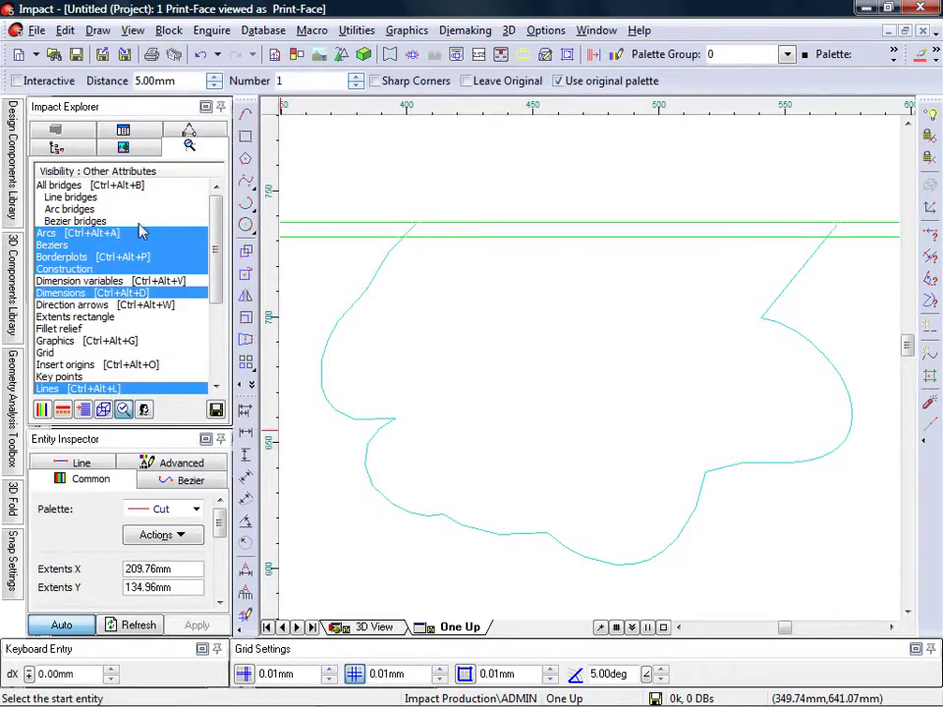
click(313, 350)
right_click(406, 360)
click(412, 367)
click(414, 364)
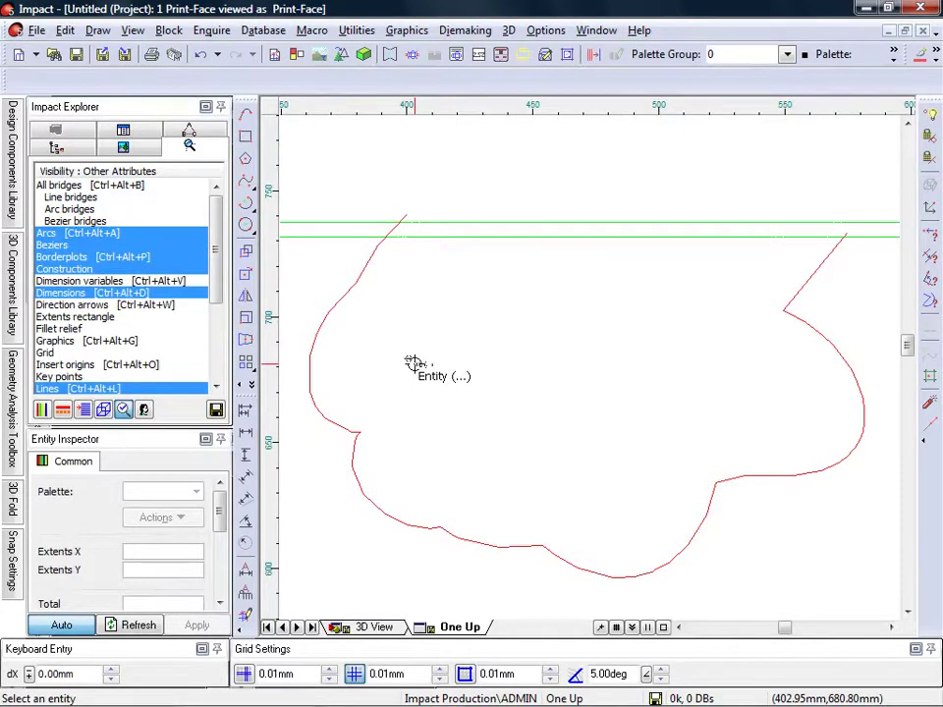
Extend the ear-side end of the head outline to the upper header crease with 0 mm overrun
click(249, 385)
click(362, 426)
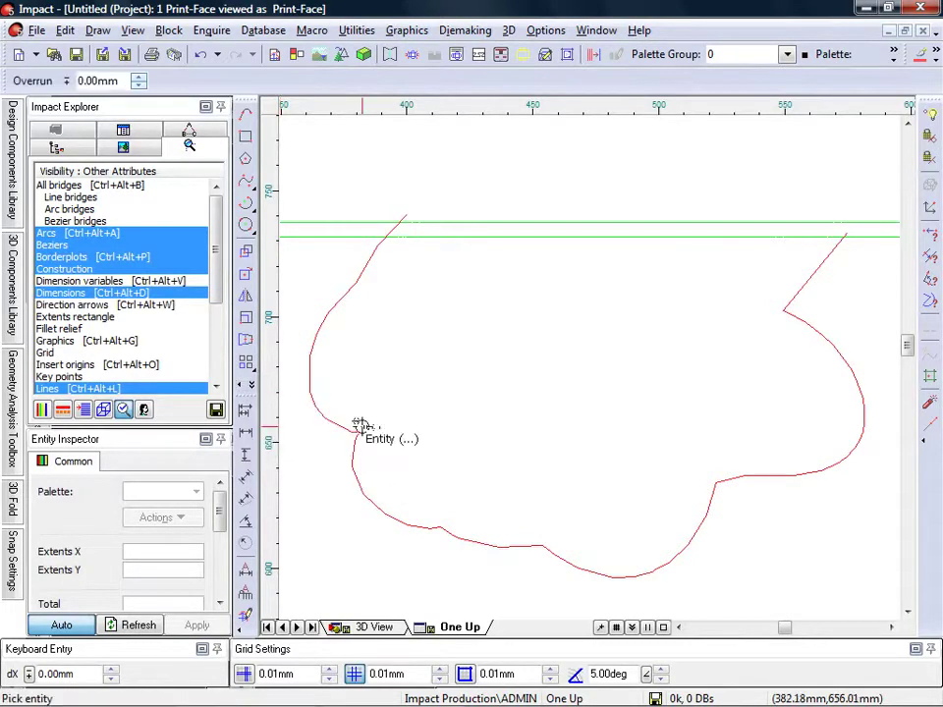
click(842, 237)
click(861, 224)
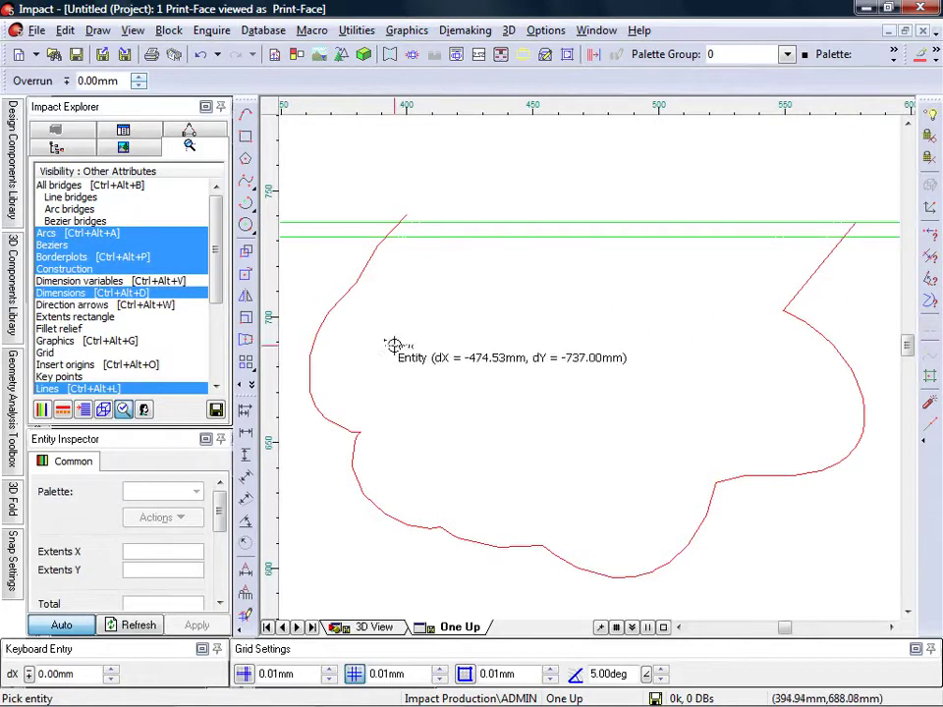
Trim the arm-side end of the outline at the upper crease and remove both crease segments inside the head outline
click(251, 386)
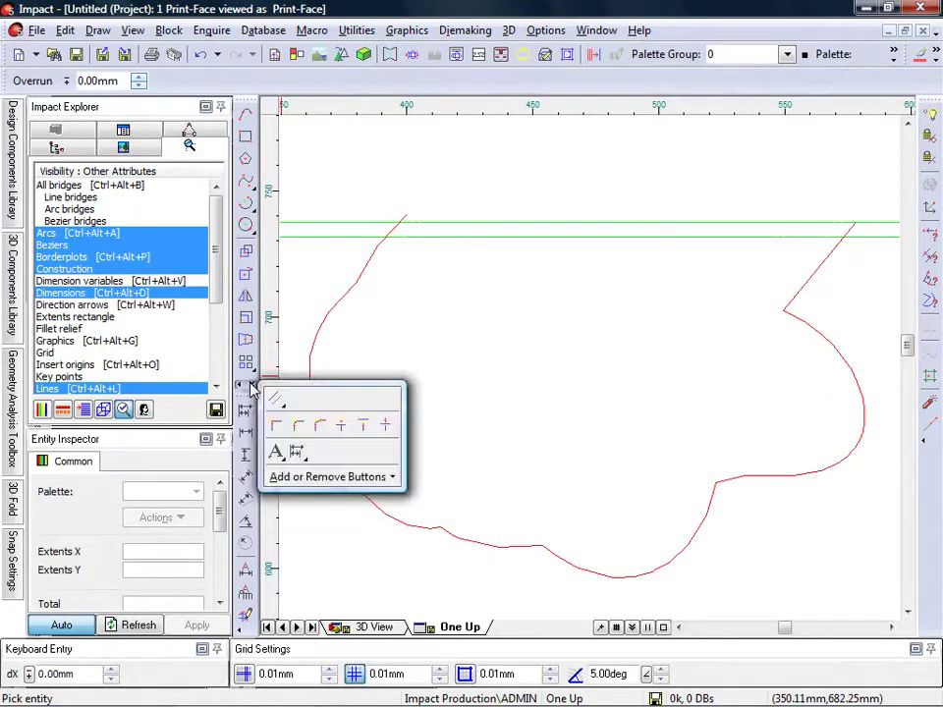
click(341, 425)
click(400, 217)
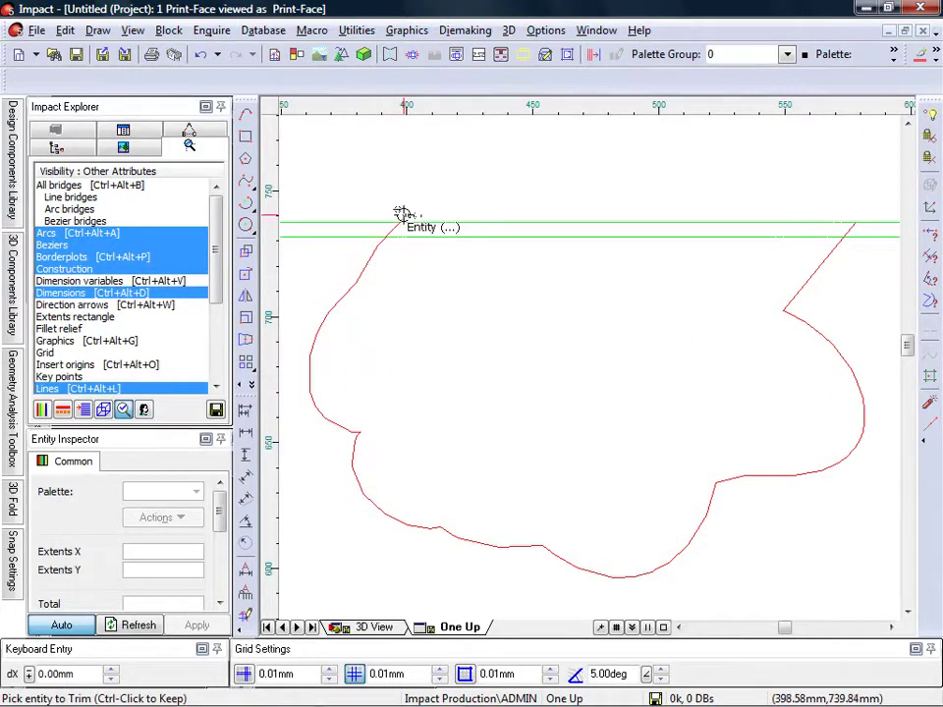
click(445, 236)
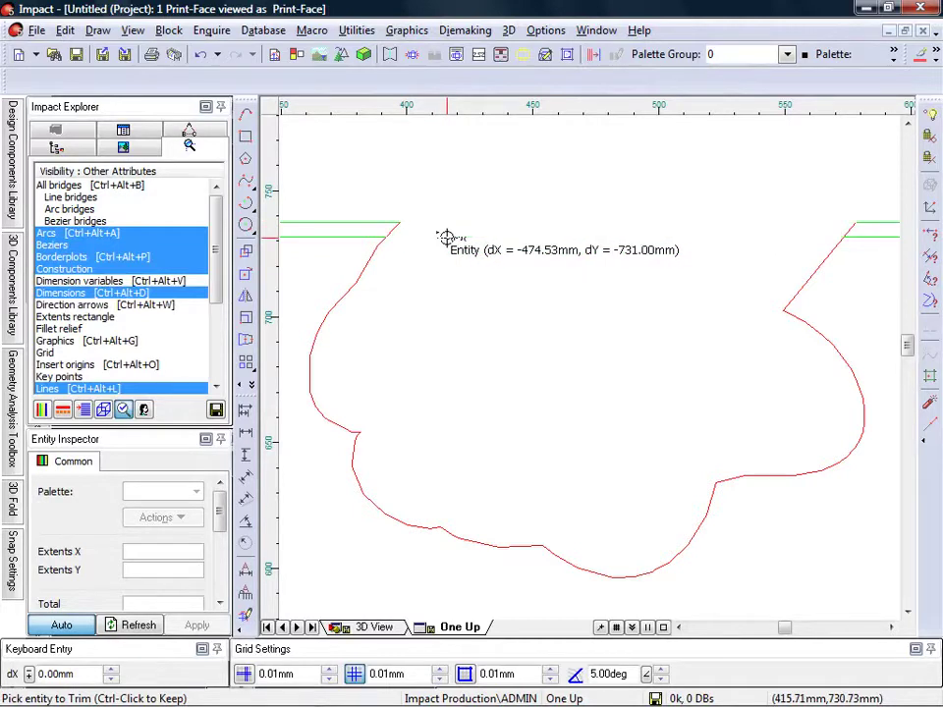
right_click(467, 182)
click(481, 196)
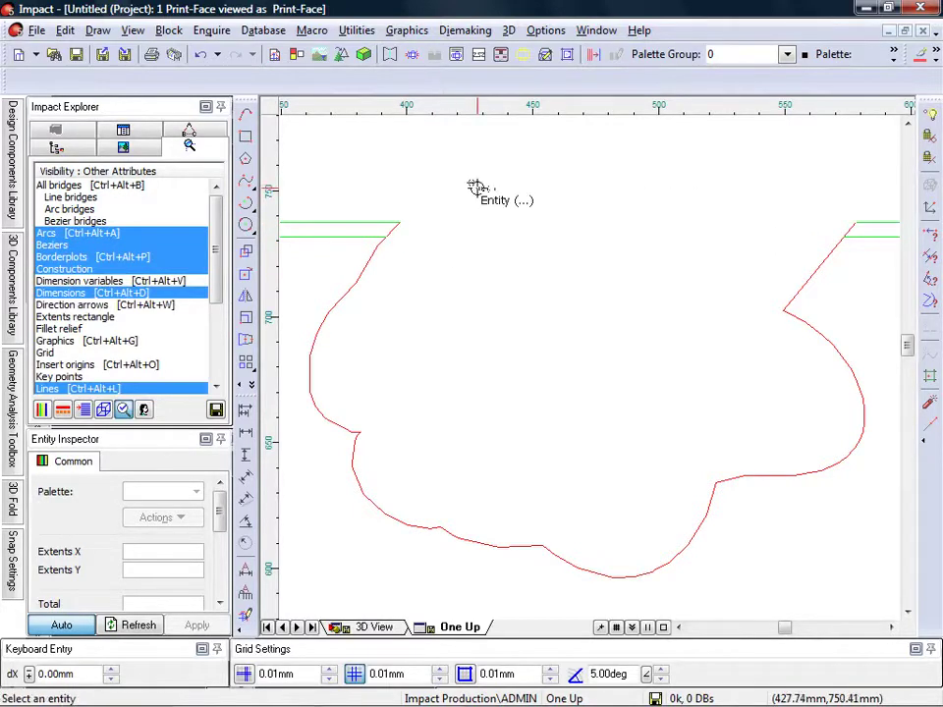
Show the graphics in the drawing again and update the models in the 3D view
click(135, 343)
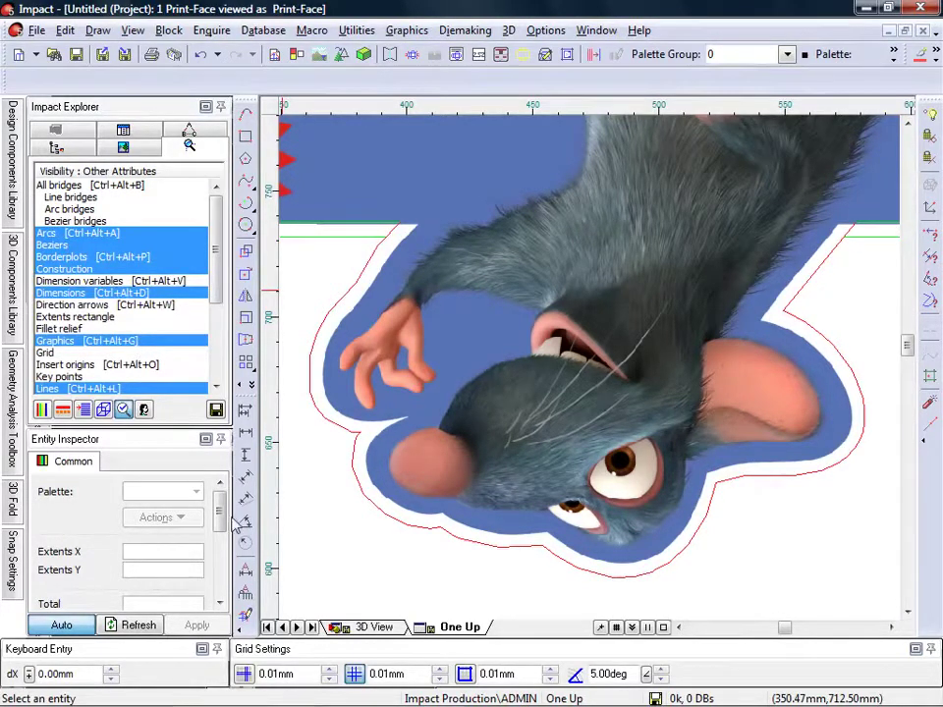
click(346, 629)
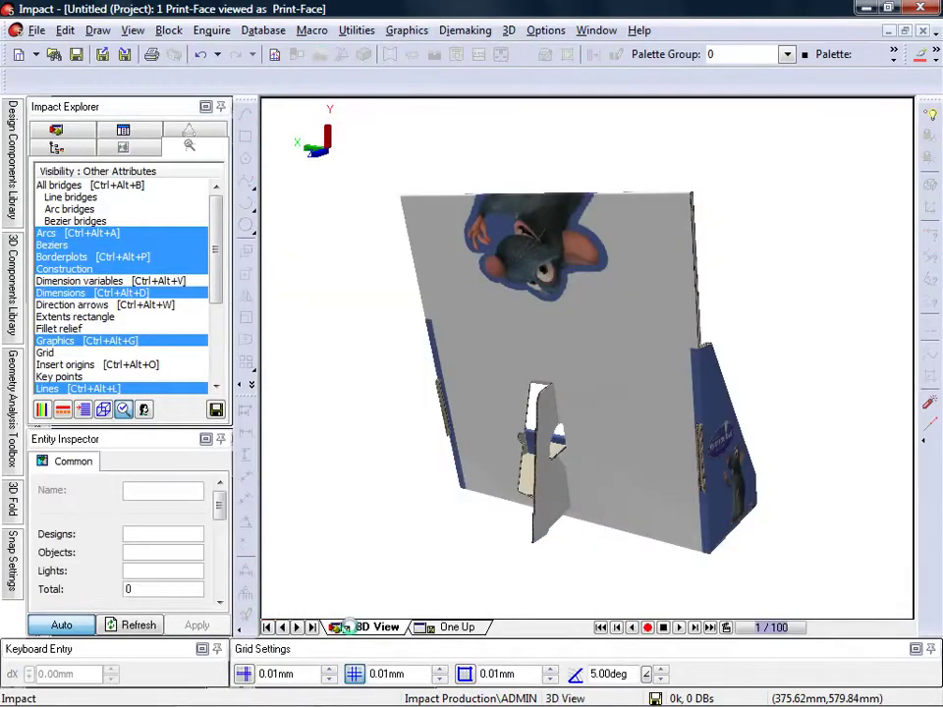
right_click(339, 556)
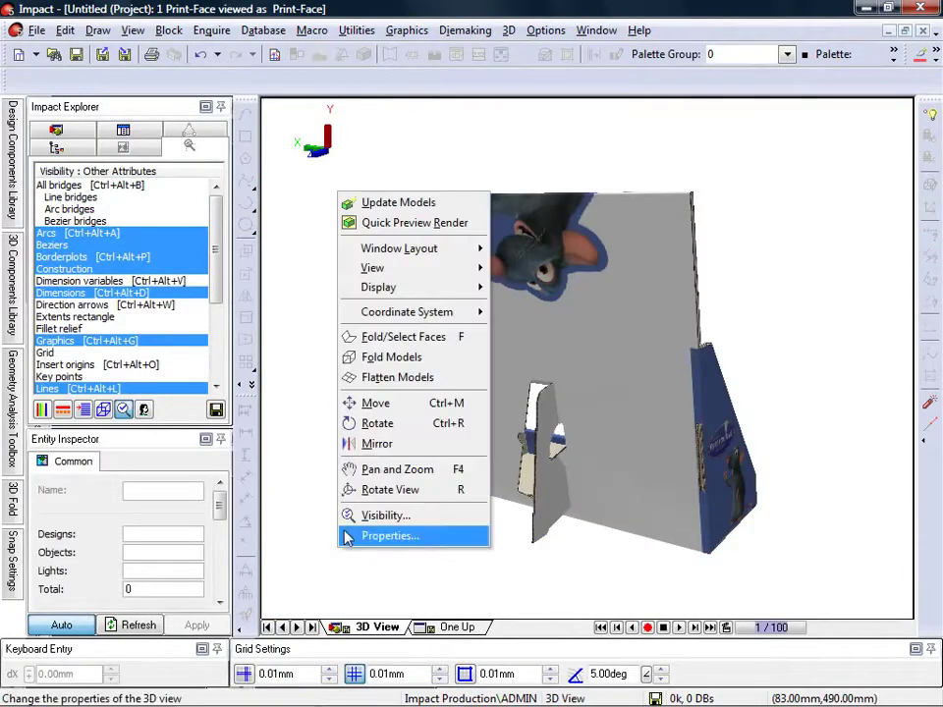
click(369, 205)
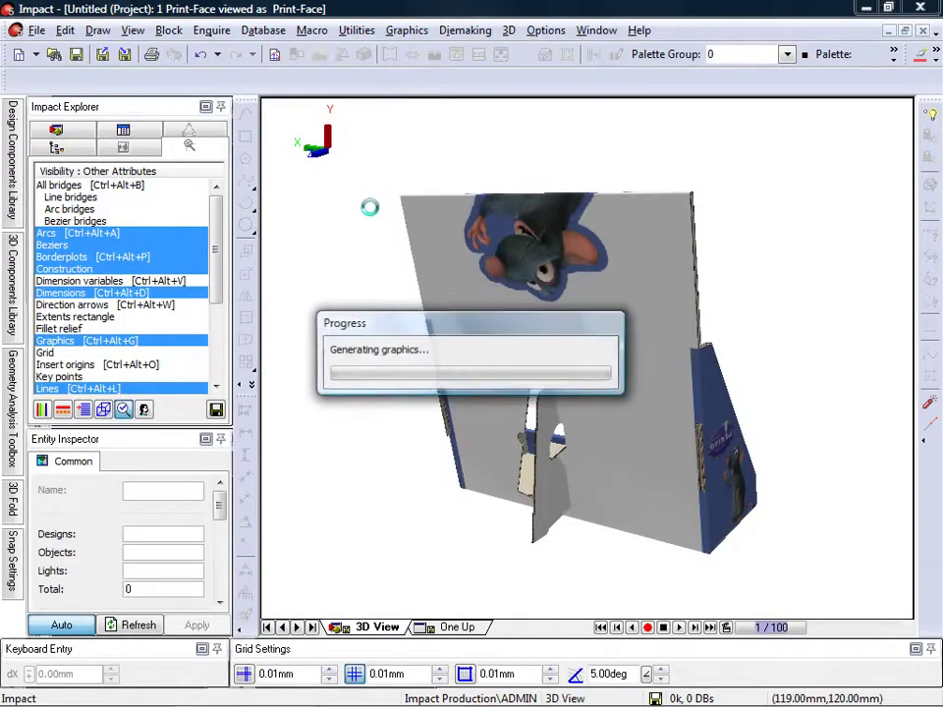